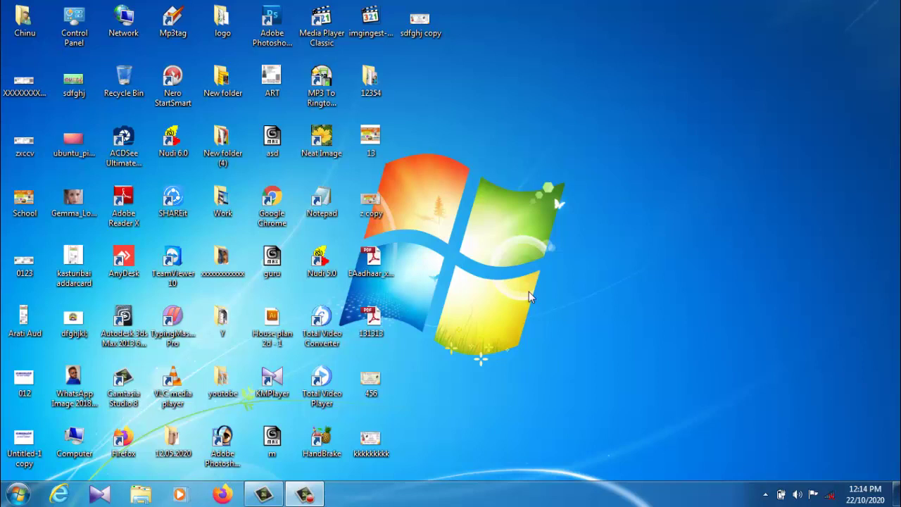
left_click(17, 497)
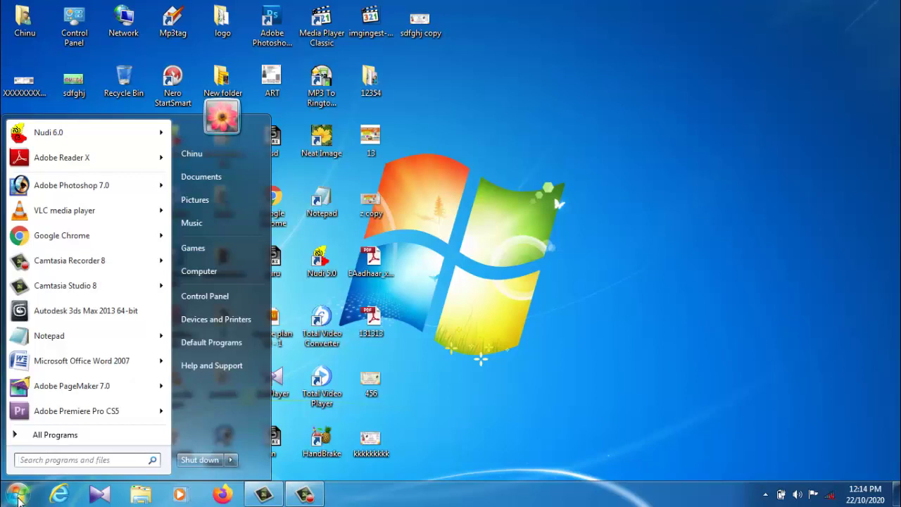
left_click(17, 498)
left_click(17, 498)
left_click(551, 128)
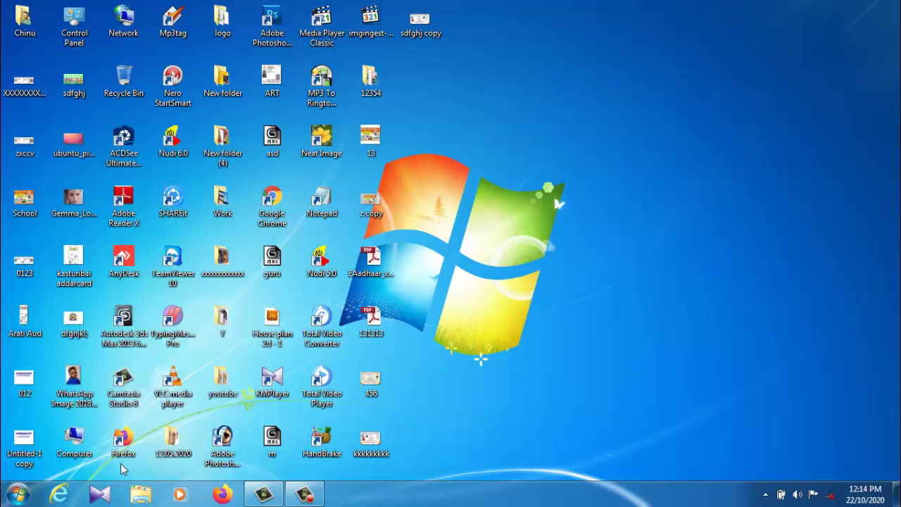
left_click(18, 496)
left_click(672, 385)
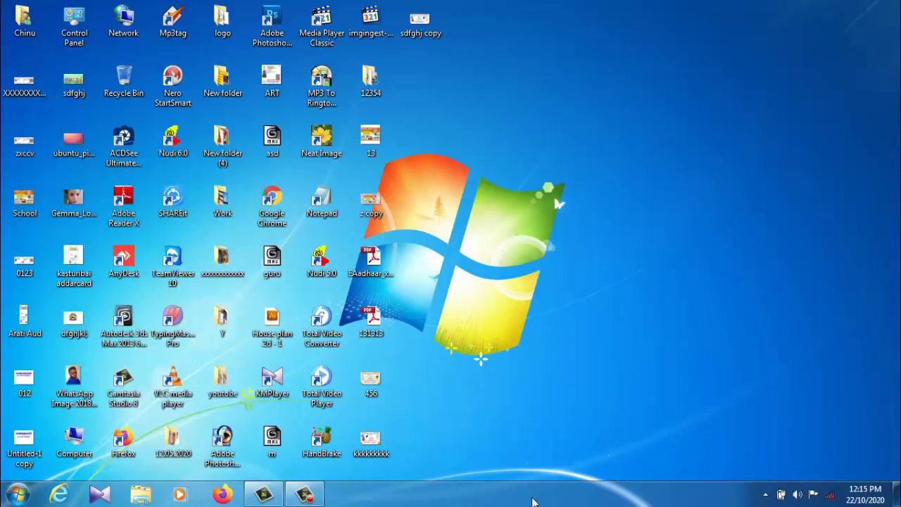
Launch Nudi 5.0 from its program folder and maximize its window
left_click(12, 496)
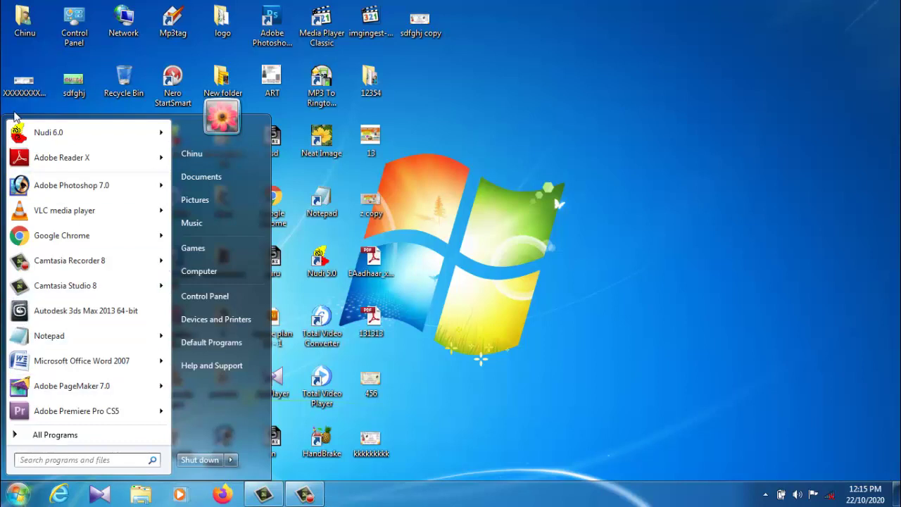
mouse_move(75, 139)
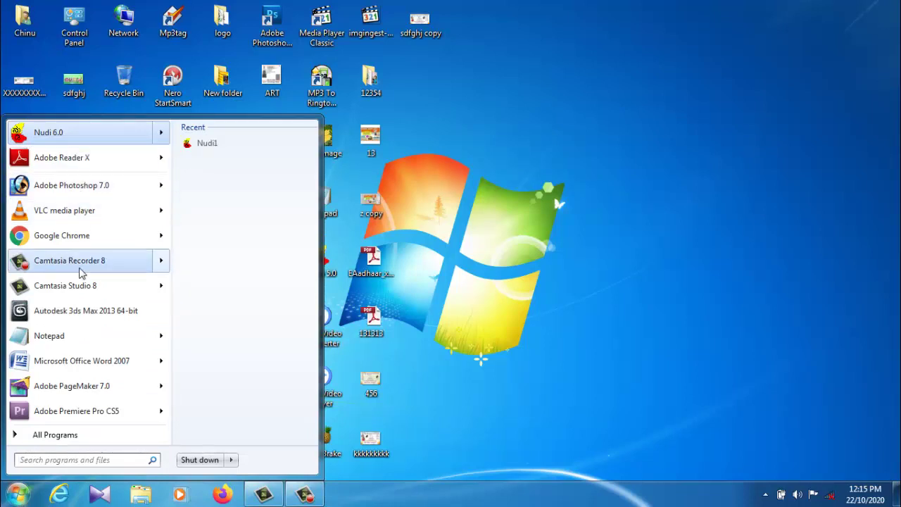
left_click(74, 436)
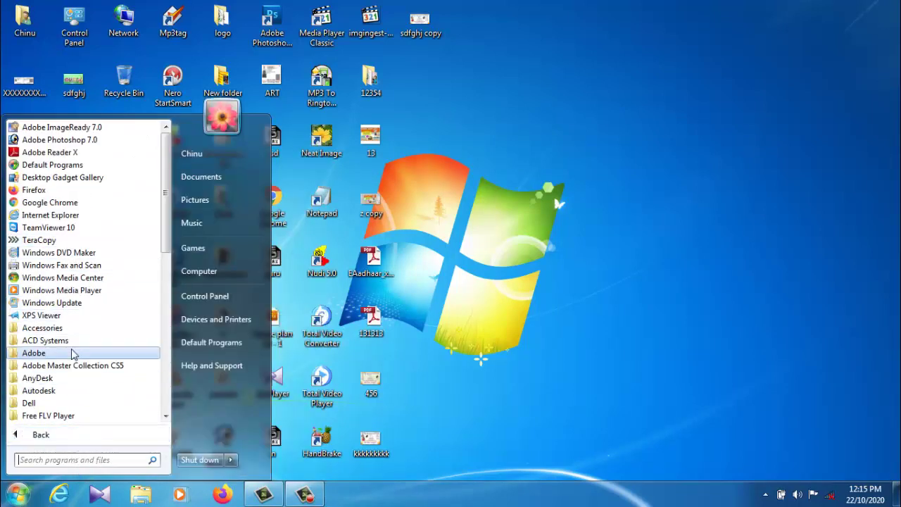
scroll(73, 354, "down", 2)
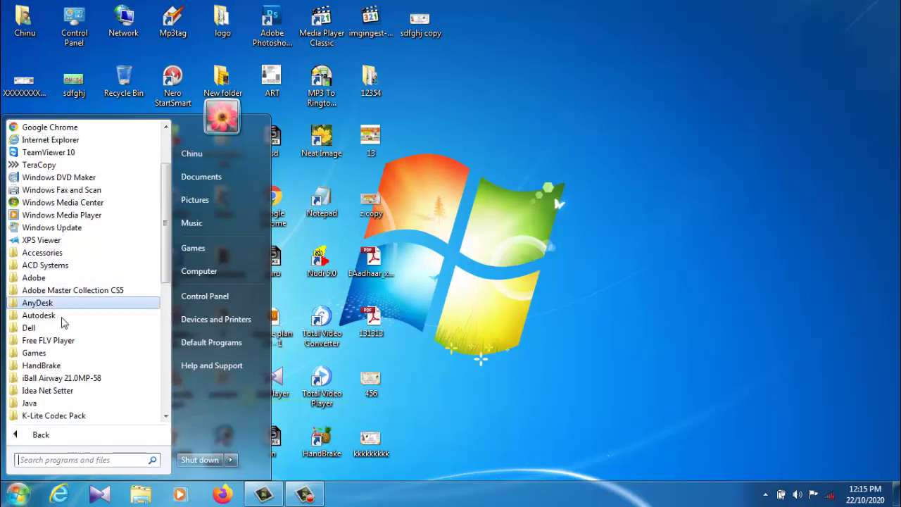
scroll(67, 345, "down", 3)
scroll(66, 371, "down", 1)
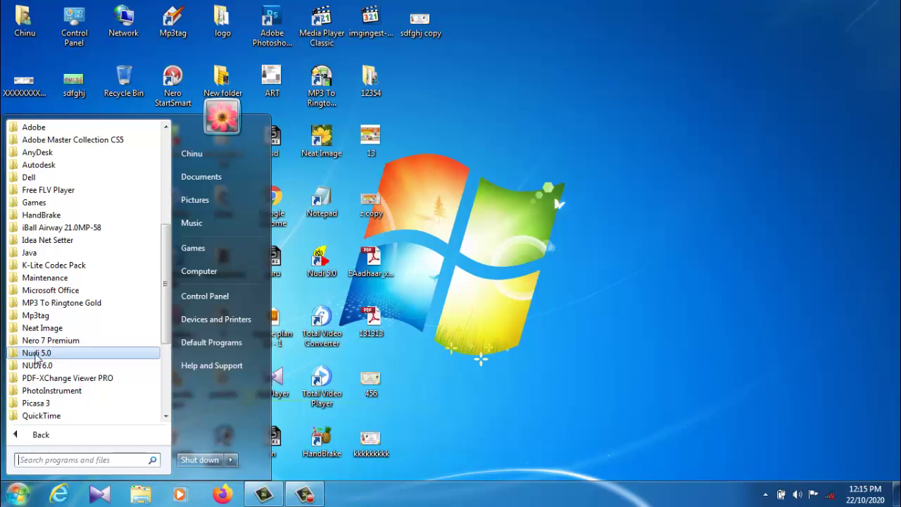
left_click(49, 355)
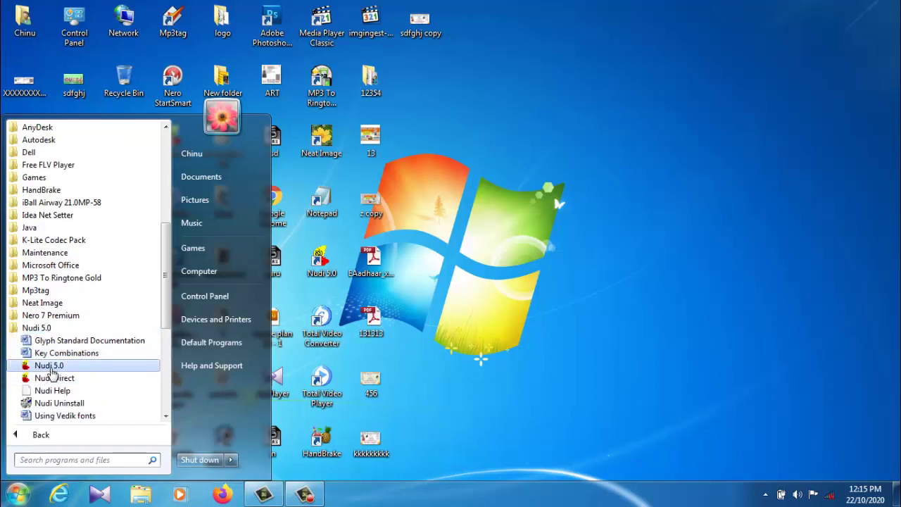
left_click(56, 373)
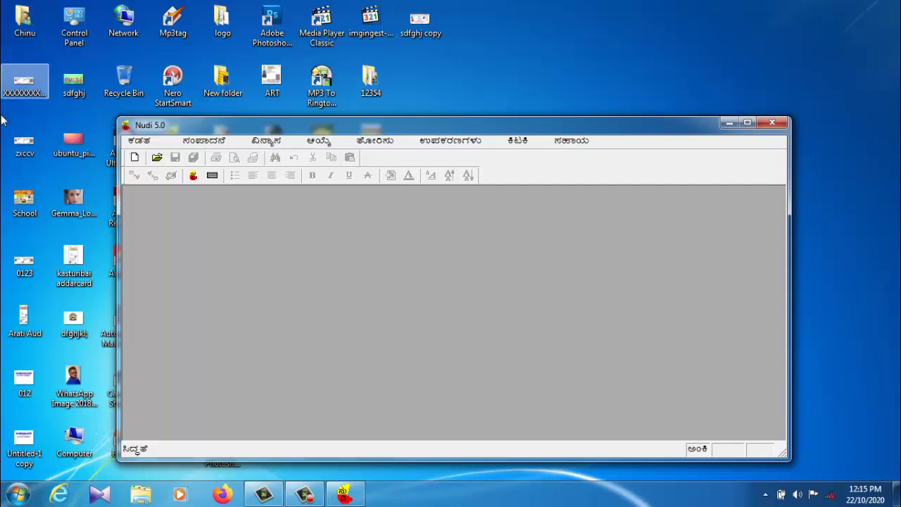
left_click(748, 124)
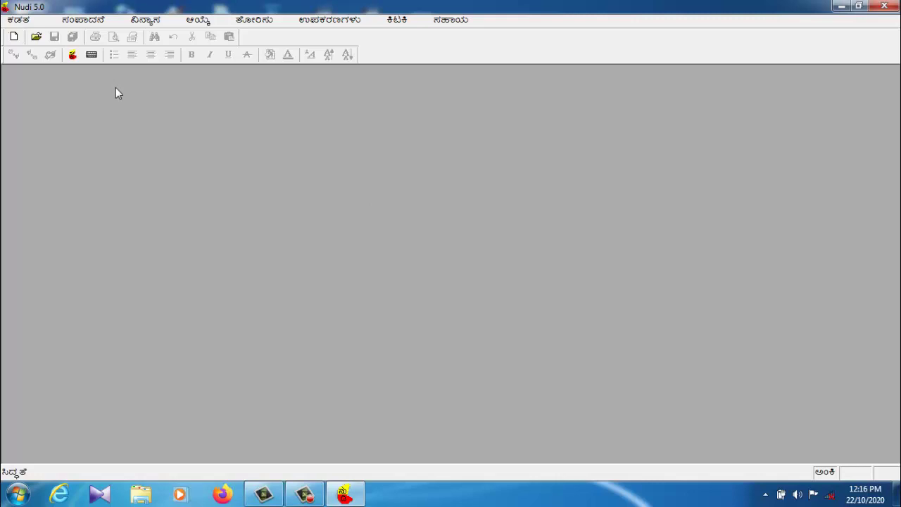
Examine the Kannada keyboard layout chart at full-screen size to see which key produces each letter, and close it
left_click(91, 57)
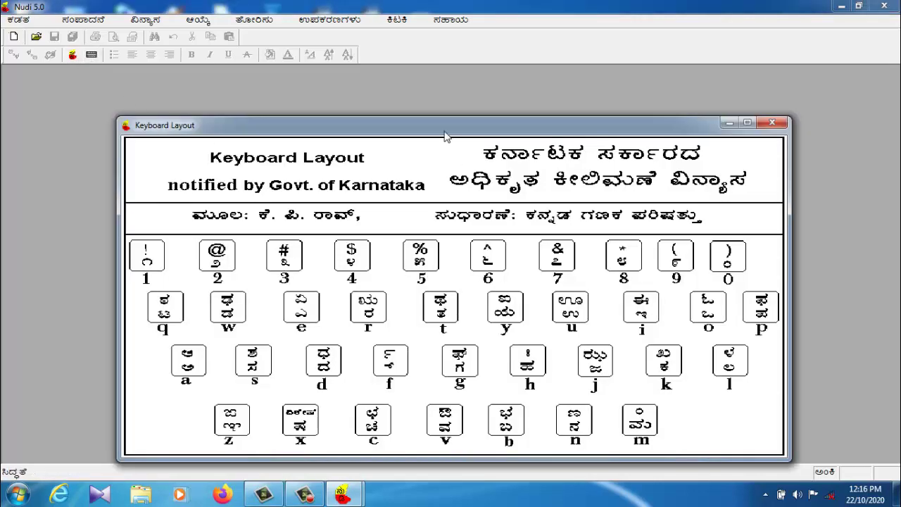
left_click_drag(444, 131, 434, 88)
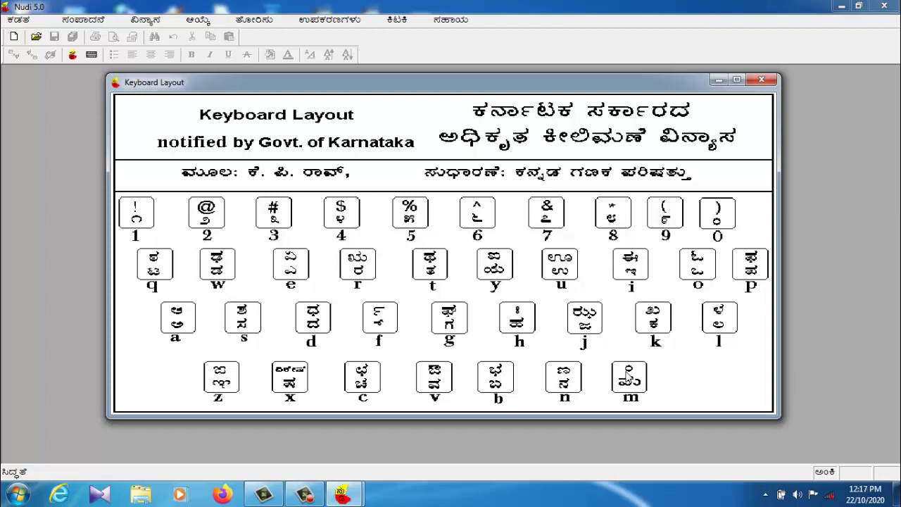
left_click(737, 80)
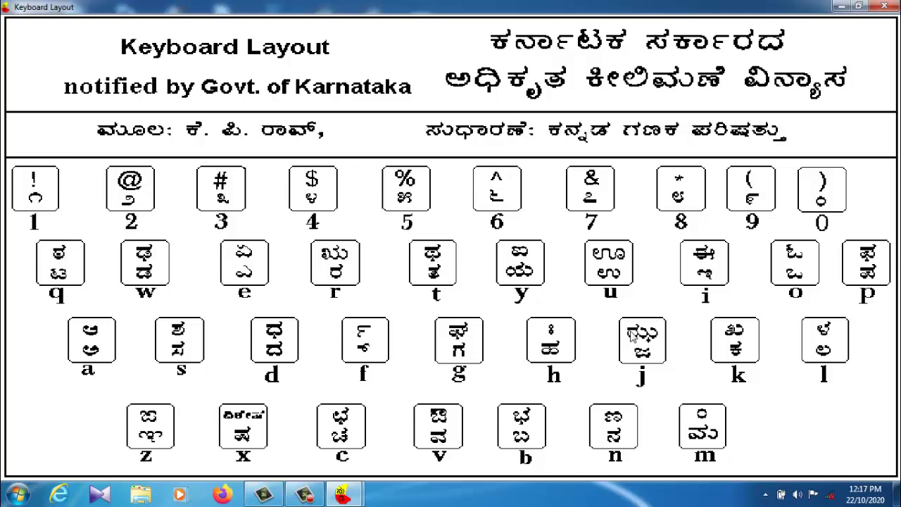
left_click(885, 6)
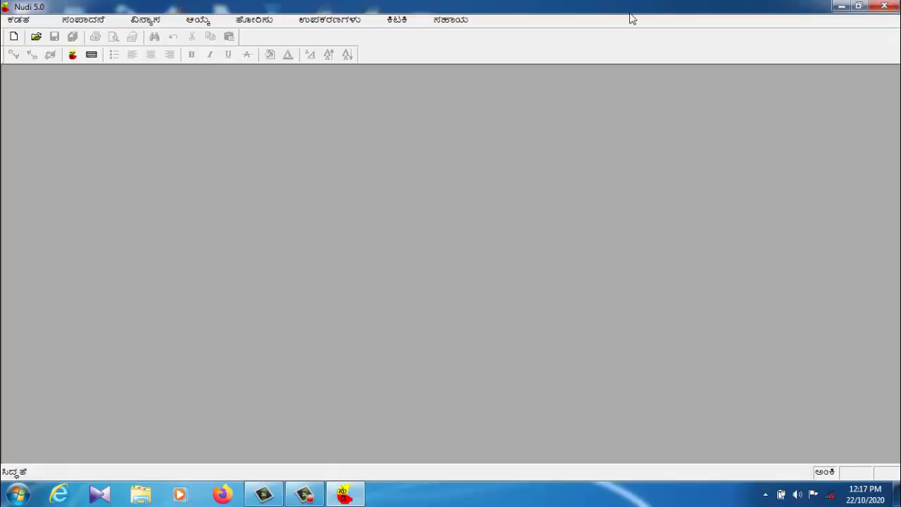
left_click(91, 54)
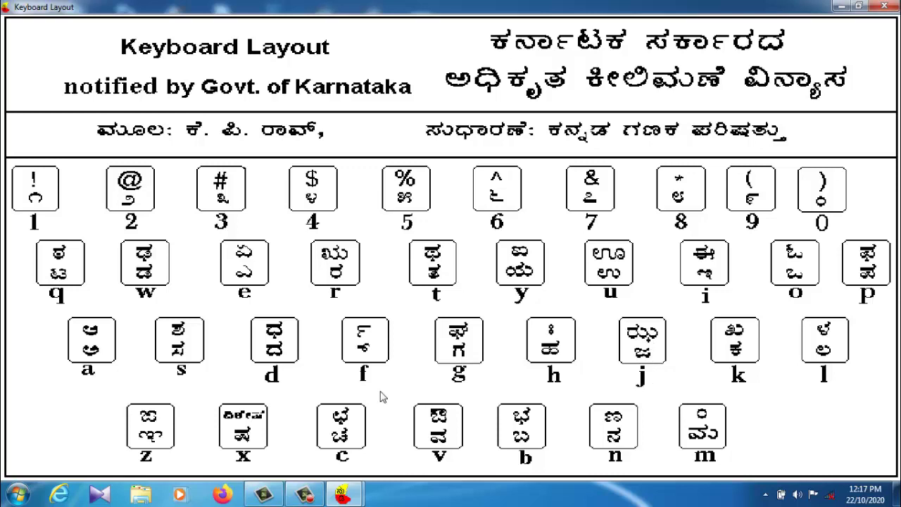
left_click(885, 6)
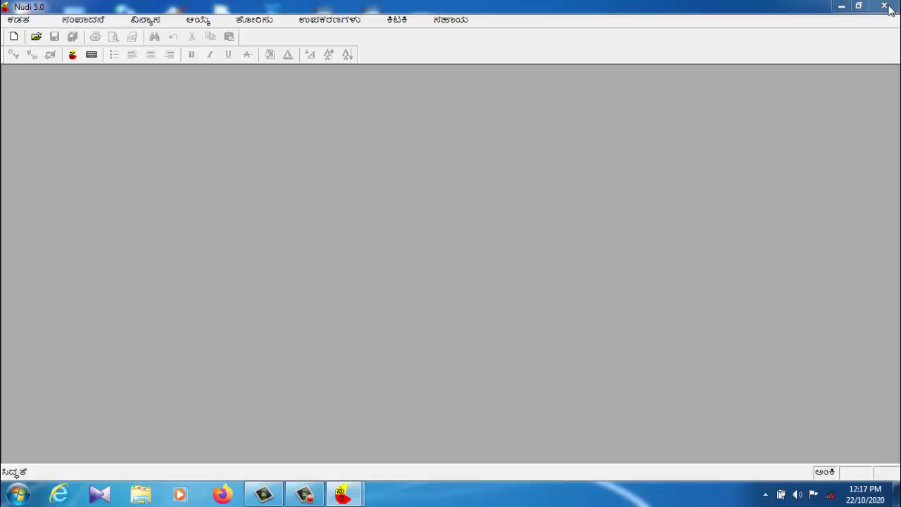
Create a new Nudi Document and maximize its document window
left_click(14, 39)
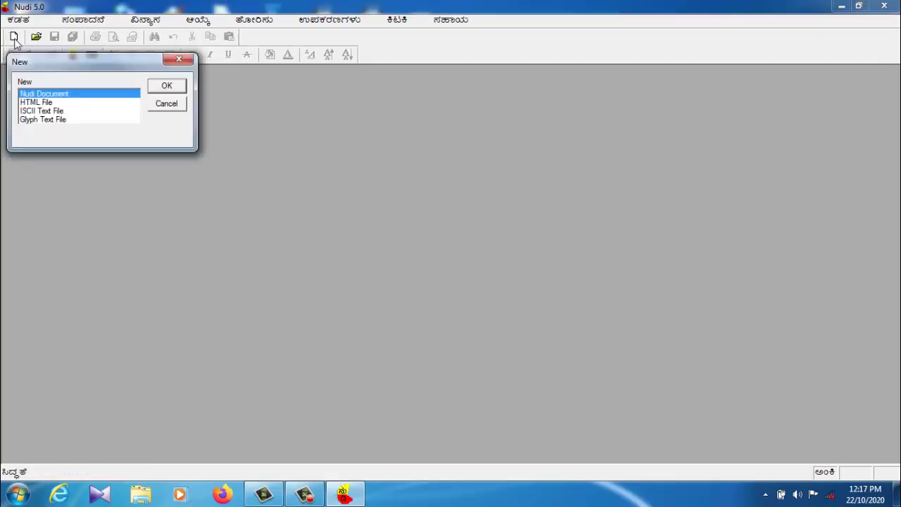
left_click(167, 86)
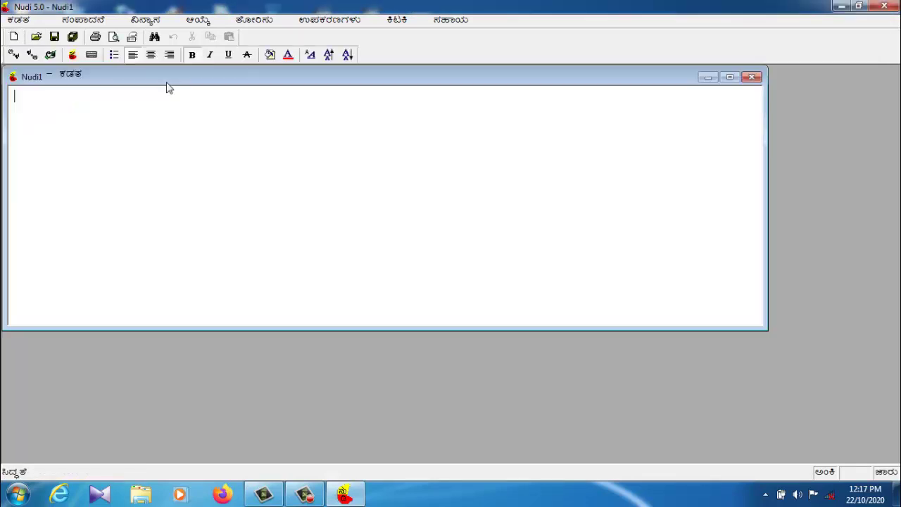
left_click(731, 77)
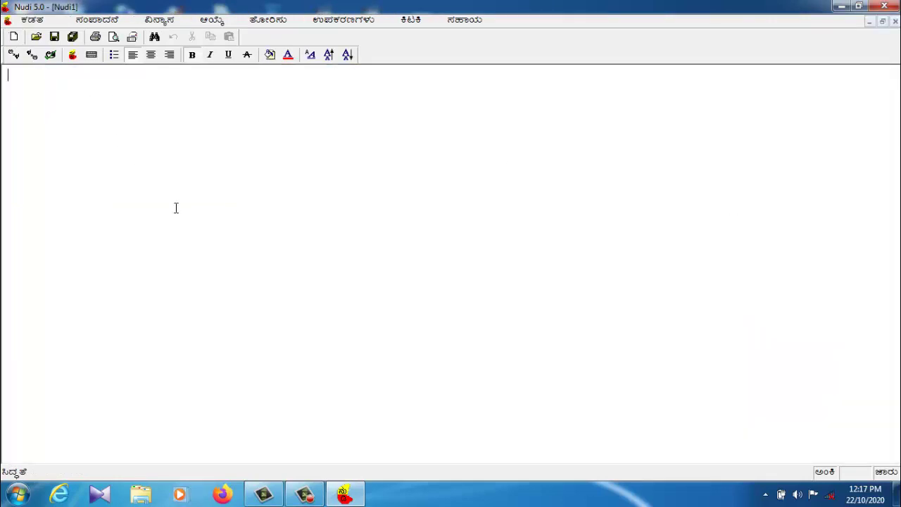
Enter the Kannada vowel ಅ on the first line and enlarge its font size by about 23 increments
type("ಅ")
left_click_drag(29, 75, 8, 79)
left_click(57, 97)
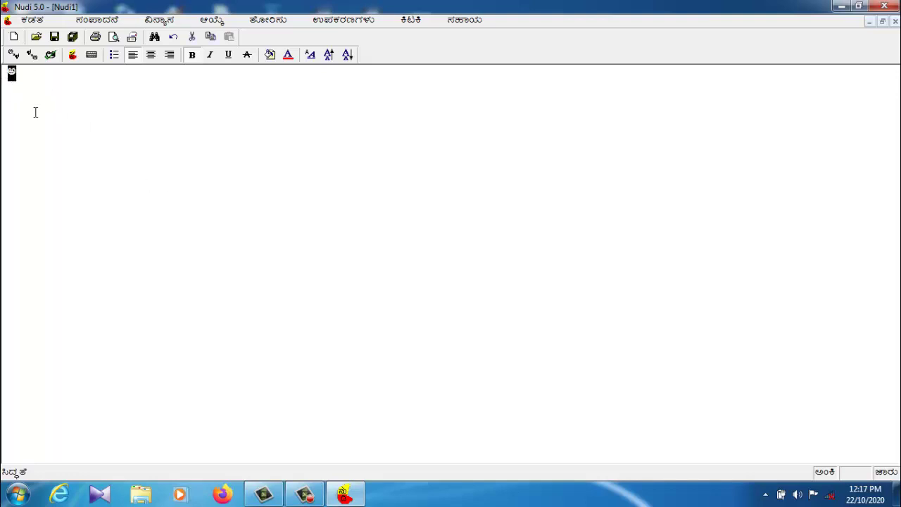
left_click(329, 55)
left_click(328, 55)
left_click(329, 55)
left_click(329, 55)
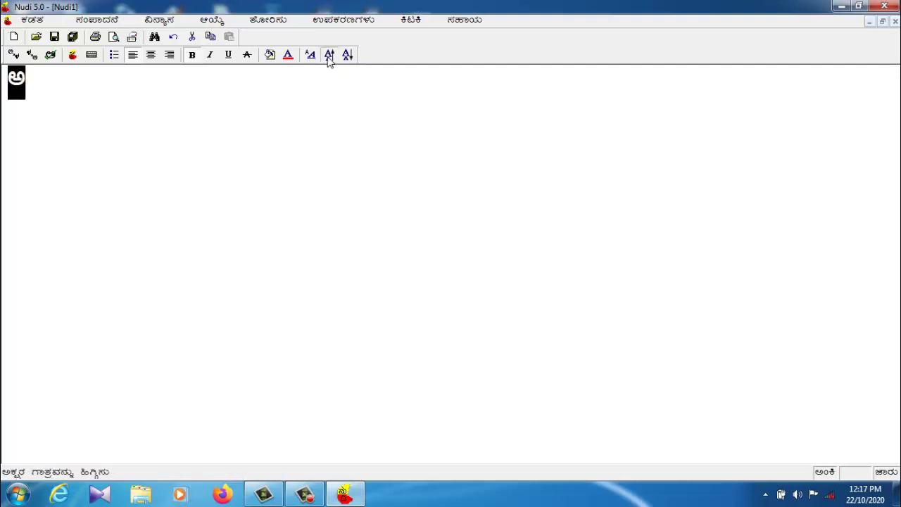
left_click(329, 55)
left_click(329, 55)
left_click(328, 54)
left_click(329, 55)
left_click(329, 55)
left_click(328, 55)
left_click(328, 55)
left_click(329, 55)
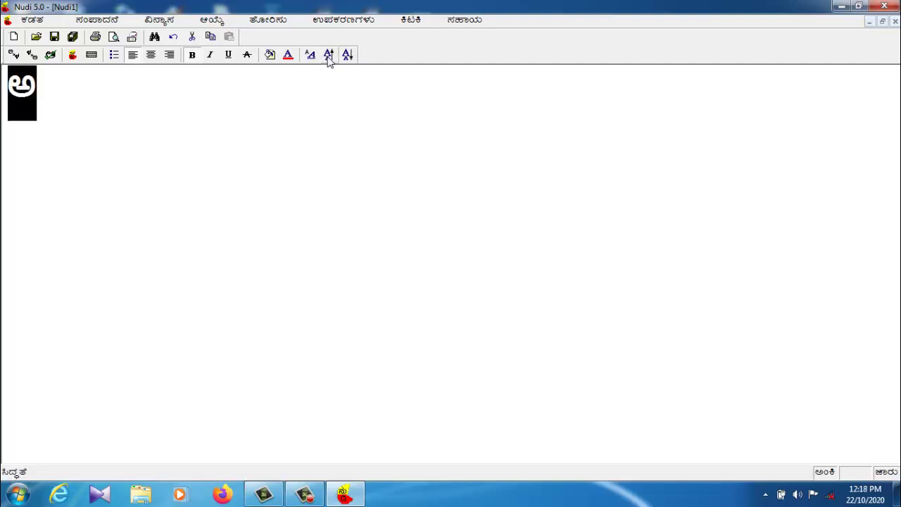
left_click(329, 55)
left_click(329, 55)
left_click(329, 55)
left_click(328, 54)
left_click(329, 55)
left_click(329, 55)
left_click(329, 54)
left_click(329, 55)
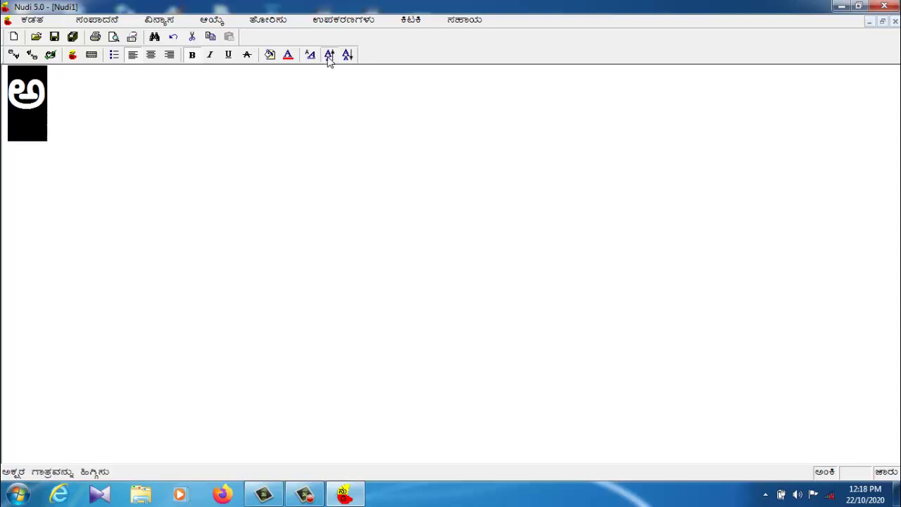
left_click(328, 55)
left_click(329, 55)
left_click(329, 55)
left_click(173, 117)
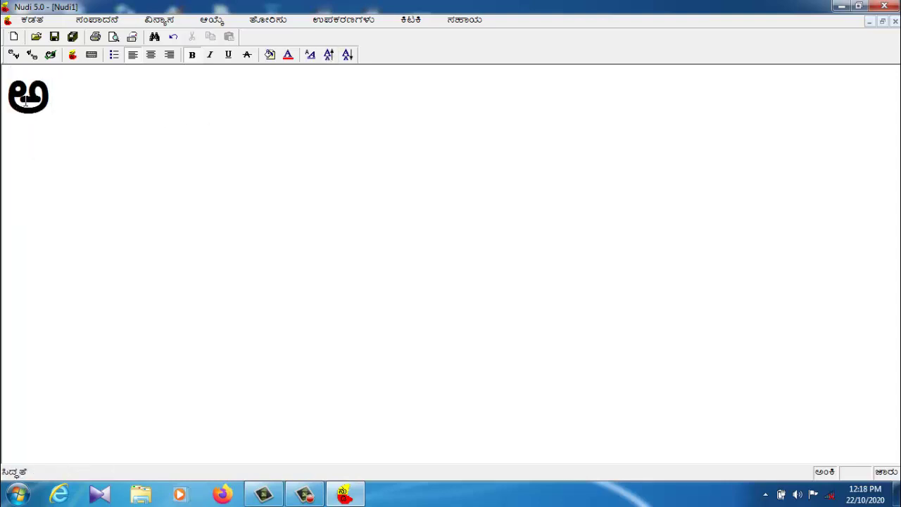
Continue the line after ಅ with the vowels ಆ, ಇ and ಈ, separated by spaces
double_click(55, 109)
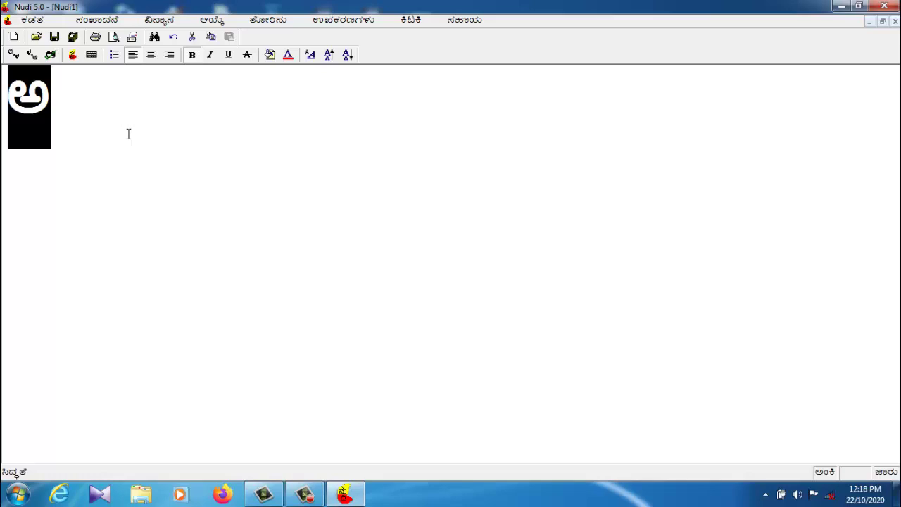
left_click(128, 134)
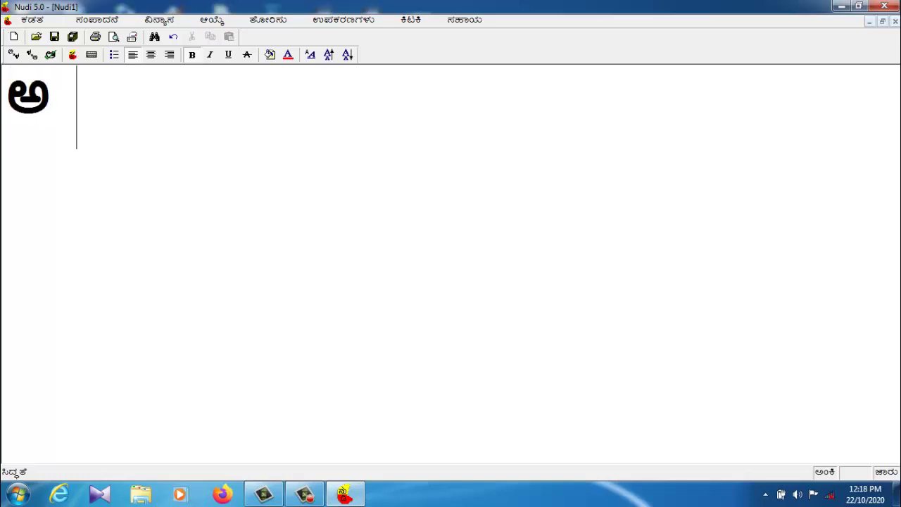
type("ಆ ")
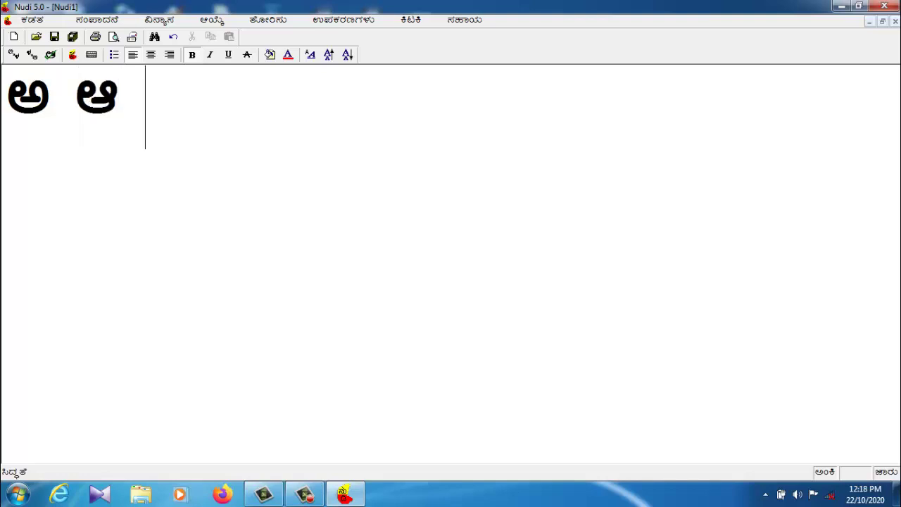
type("ಇ ")
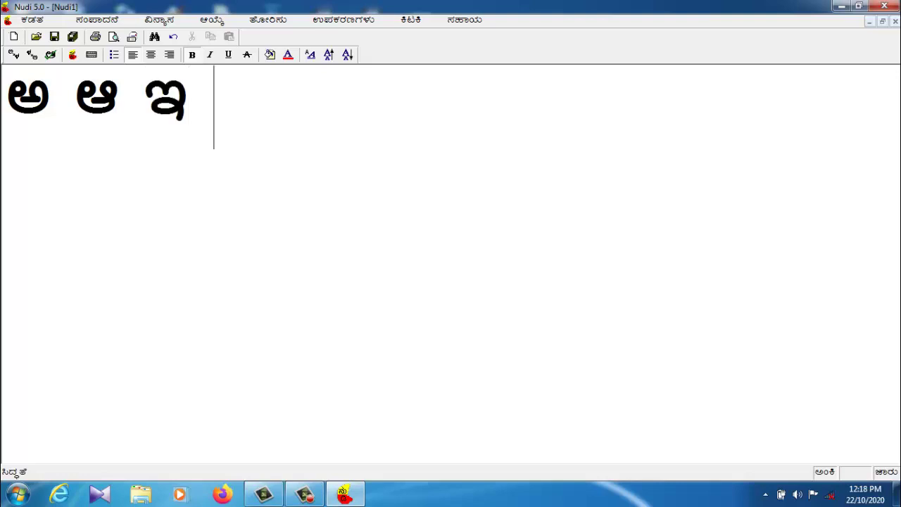
type("ಈ")
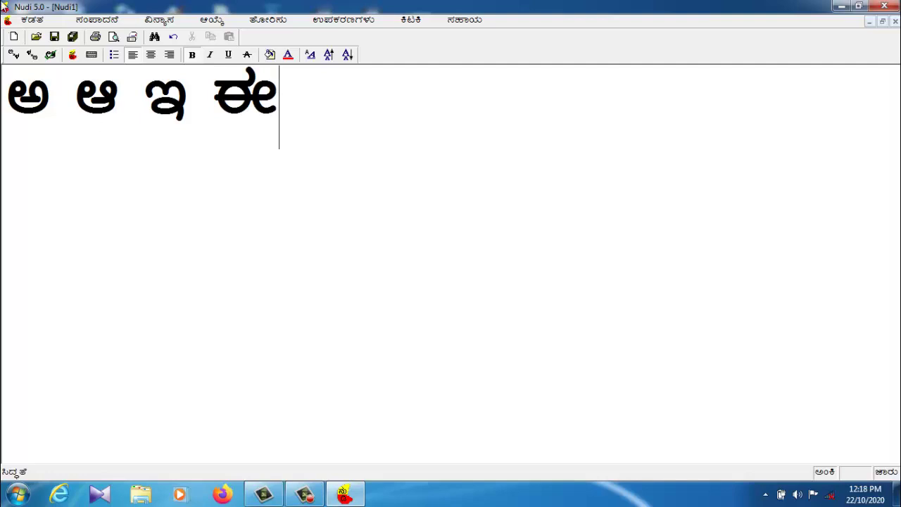
Consult the Kannada keyboard layout chart and add the vowels ಉ, ಊ and ಋ after ಈ, separated by spaces
left_click(91, 54)
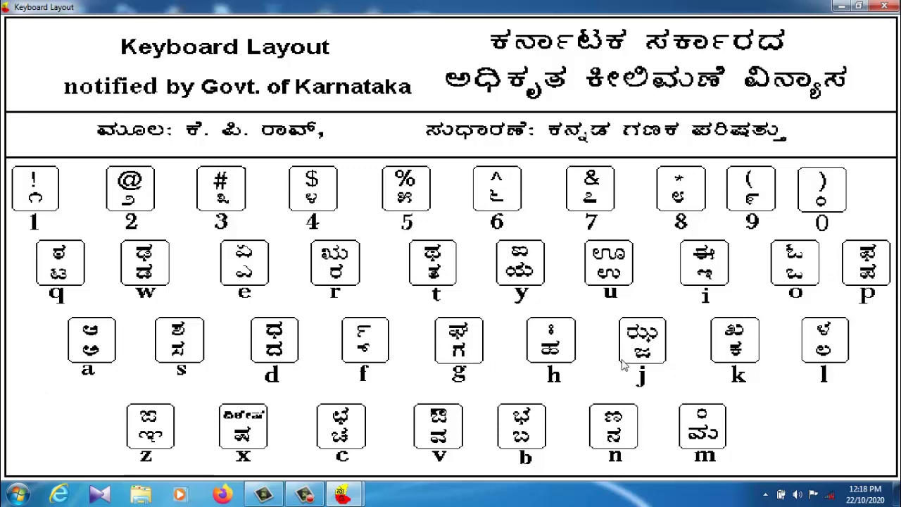
left_click(886, 7)
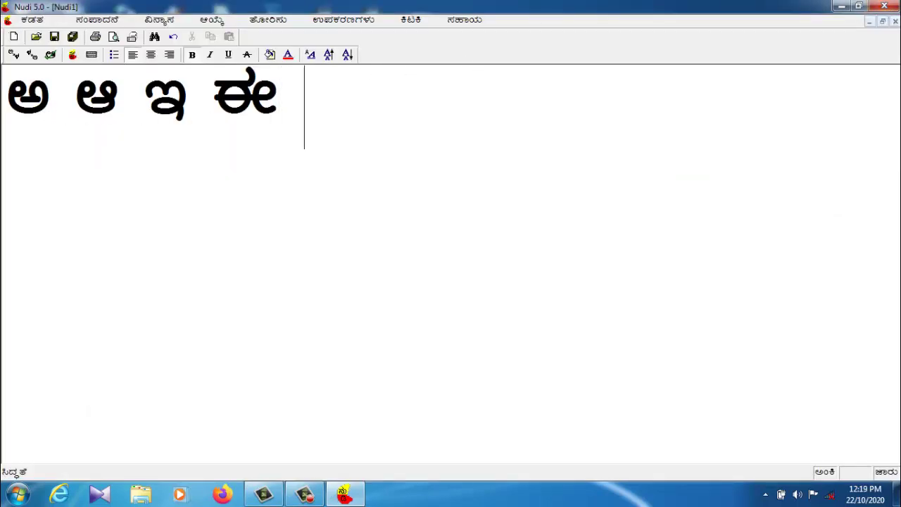
type("ಉ ")
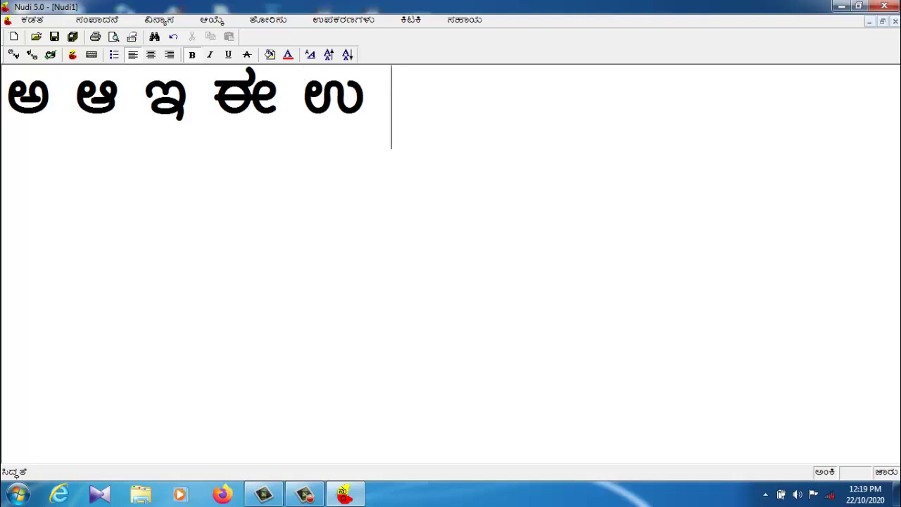
type("ಊ ")
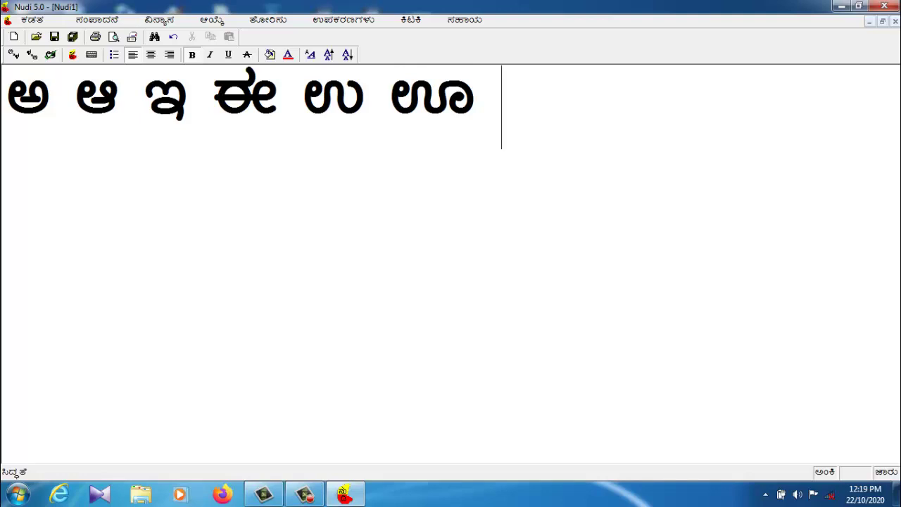
type("ಋ ")
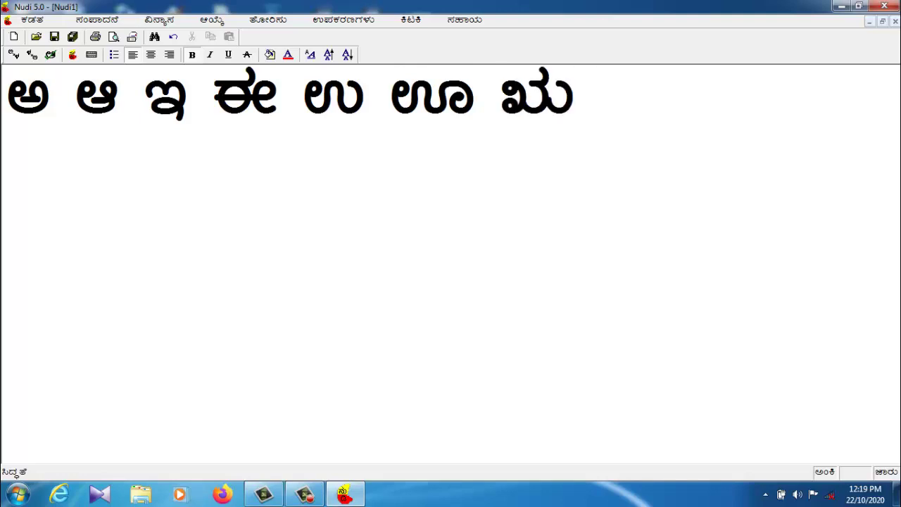
Continue the vowel sequence after ಋ with ೠ, ಎ, ಏ, ಒ, ಓ, ಔ and ಅಂ, separated by spaces
type("ೠ")
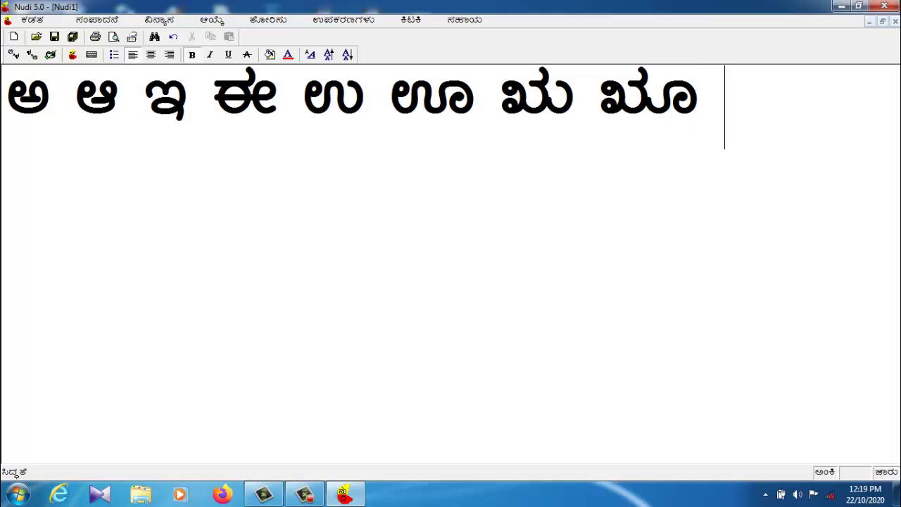
type("ಎ ")
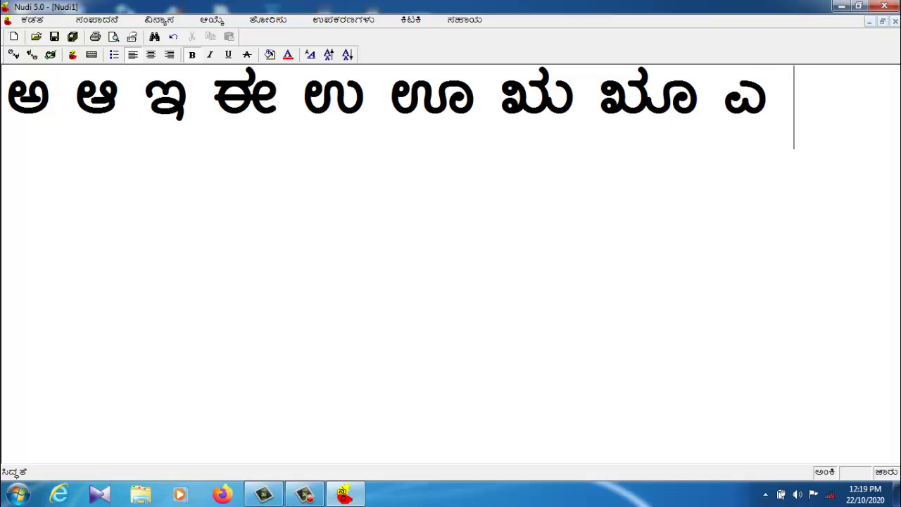
type("ಐ ")
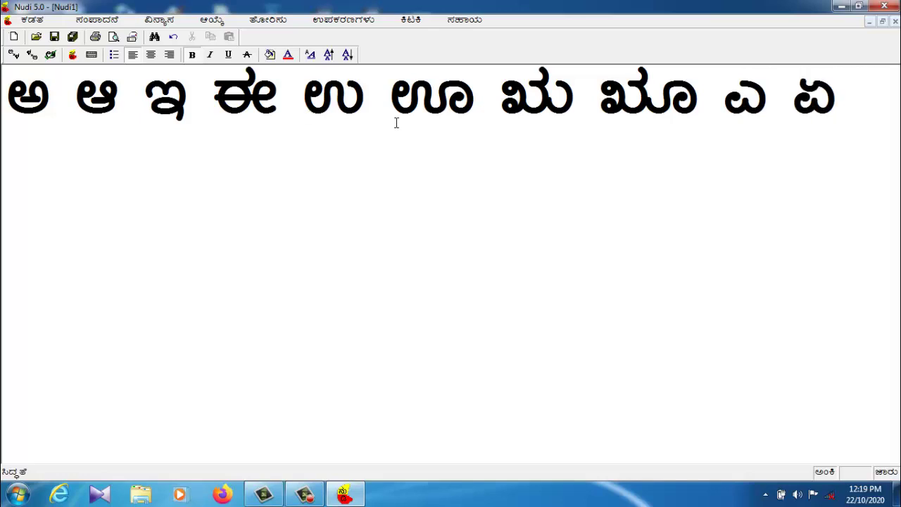
type("ಒ ")
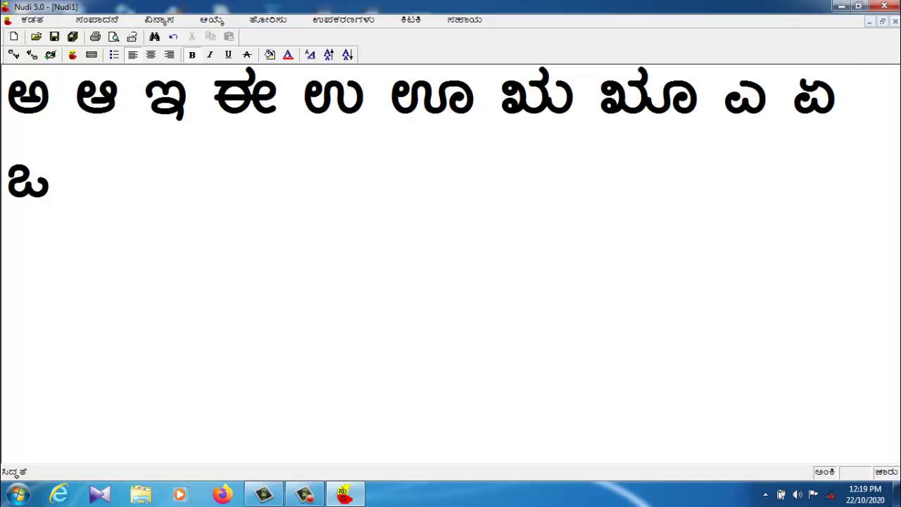
type("ಓ ")
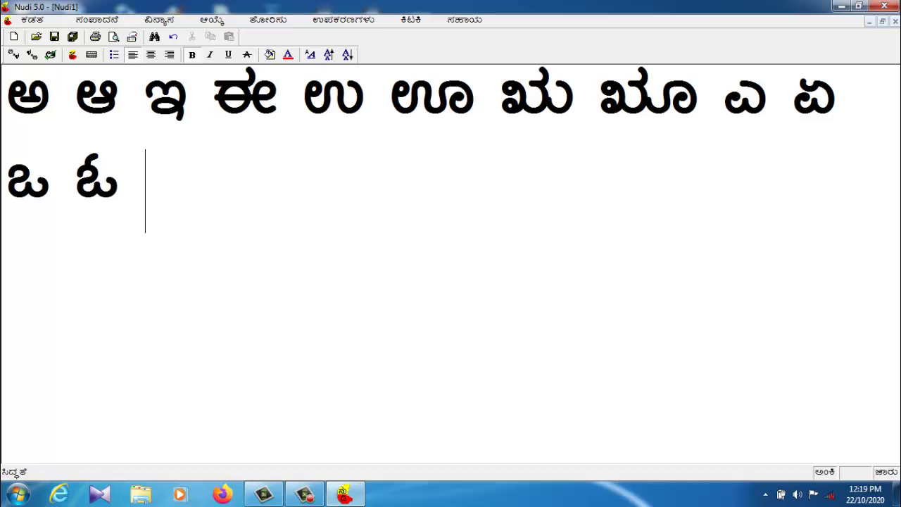
type("ಔ")
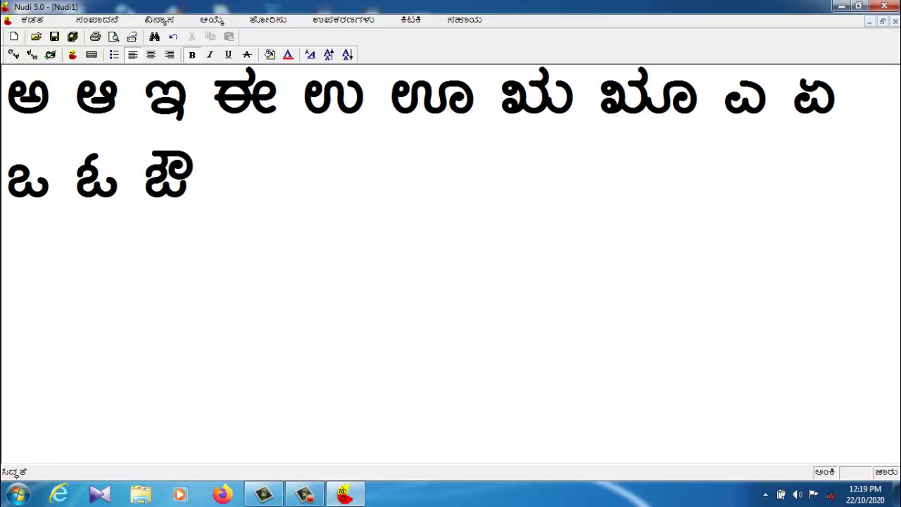
type("ಅ")
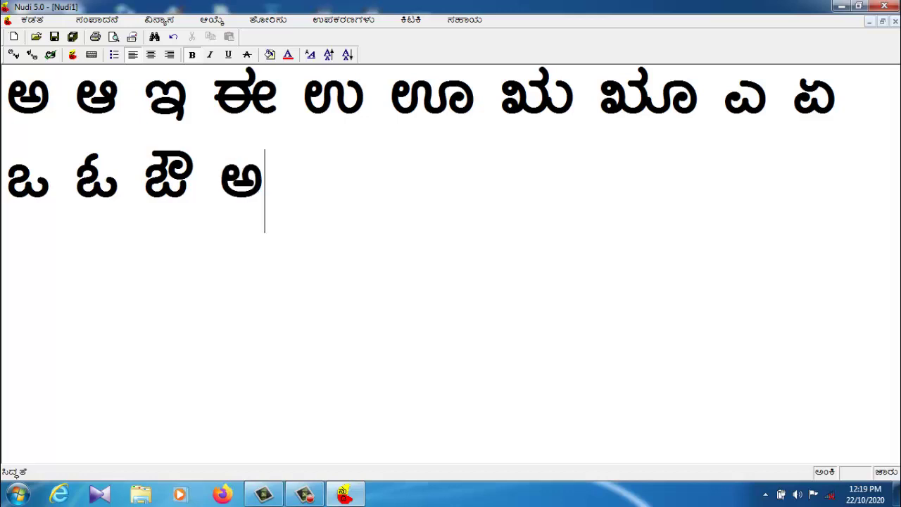
key("BackSpace")
type("ಅಂ ")
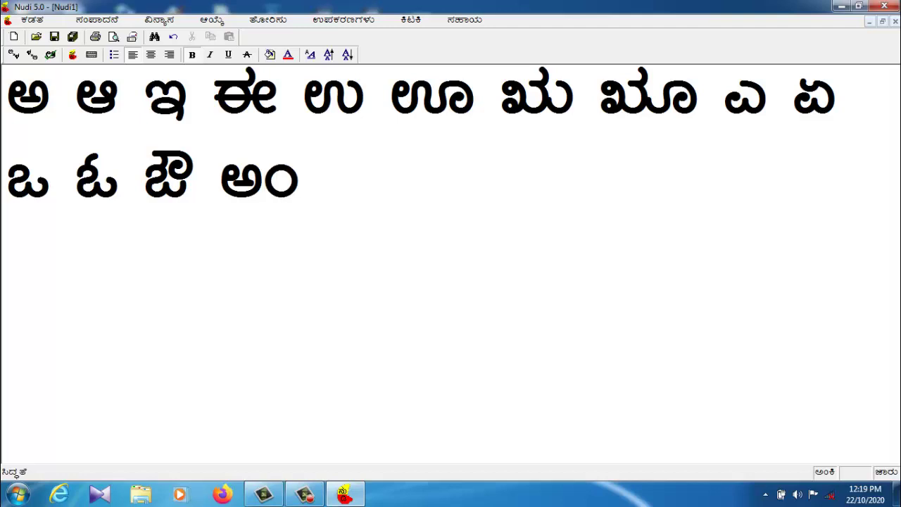
type("ಅ")
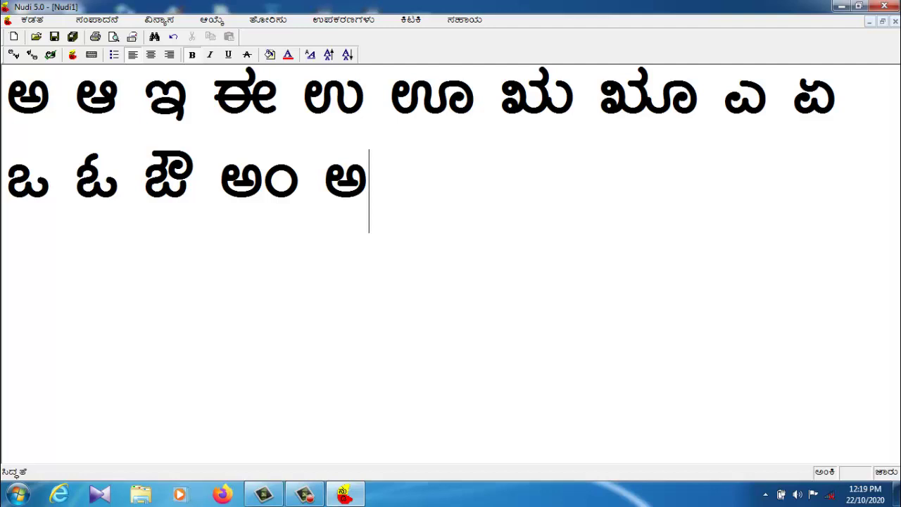
type("ಃ")
key("BackSpace")
key("BackSpace")
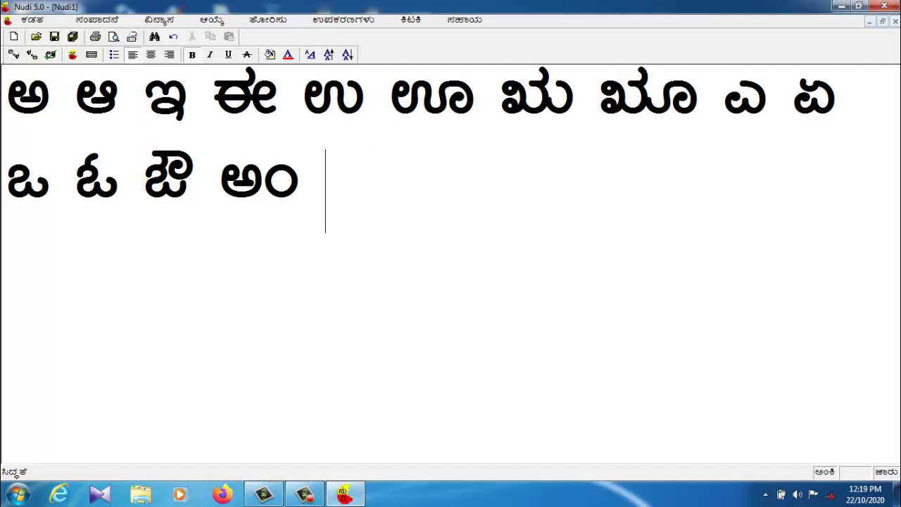
type("ಆ")
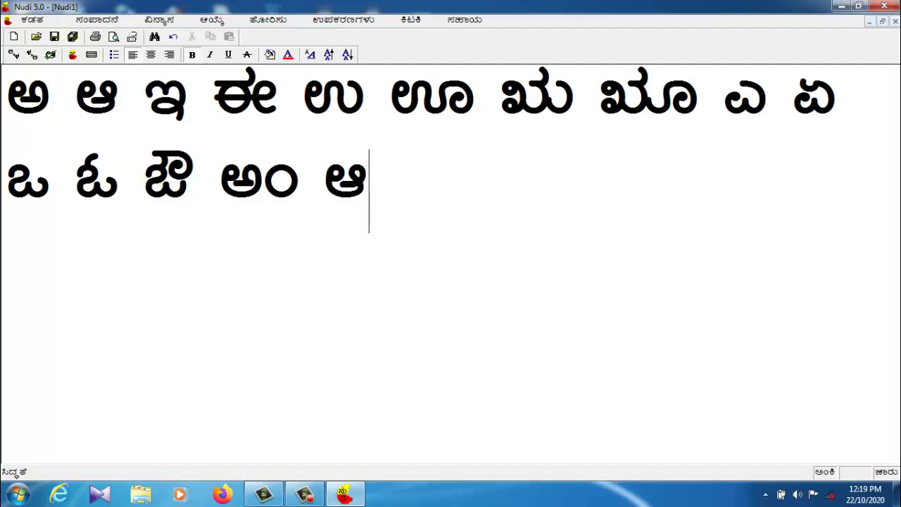
type("ಃ")
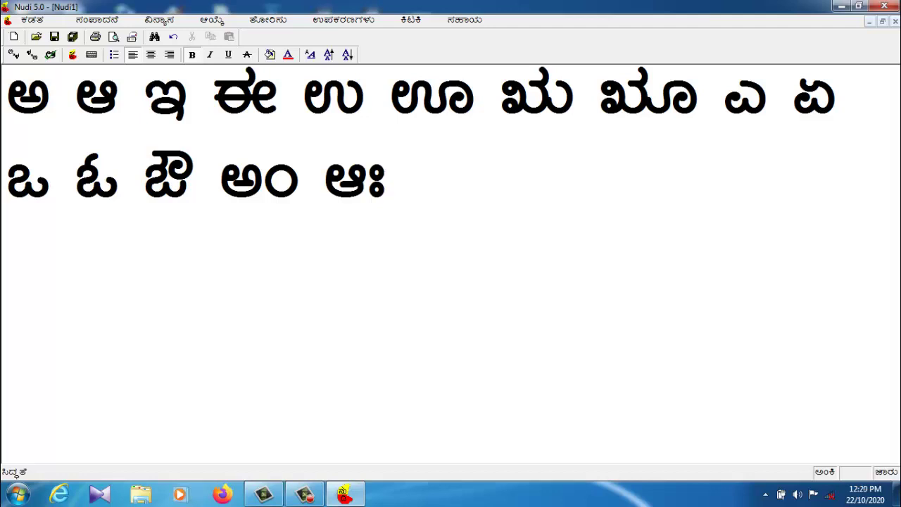
key("BackSpace")
key("BackSpace")
Complete the vowel sequence with ಅಃ after ಅಂ
type("ಅ")
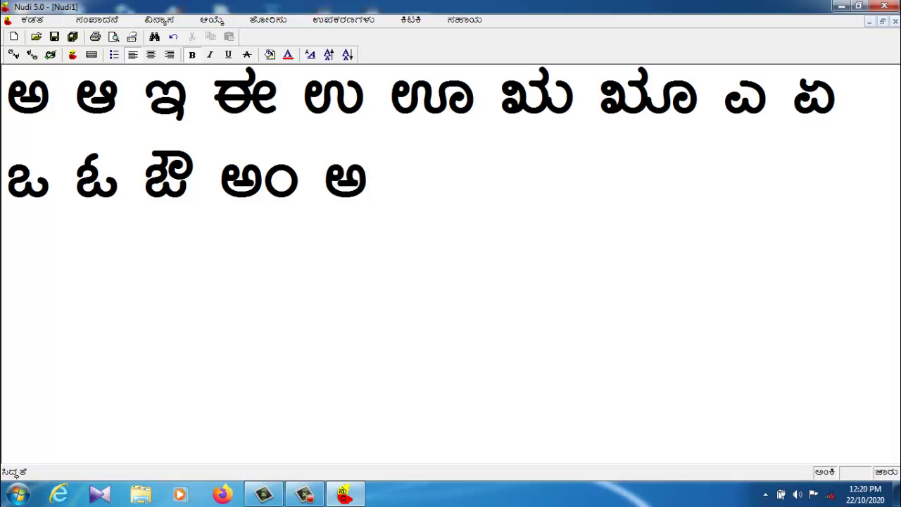
type("ಃ")
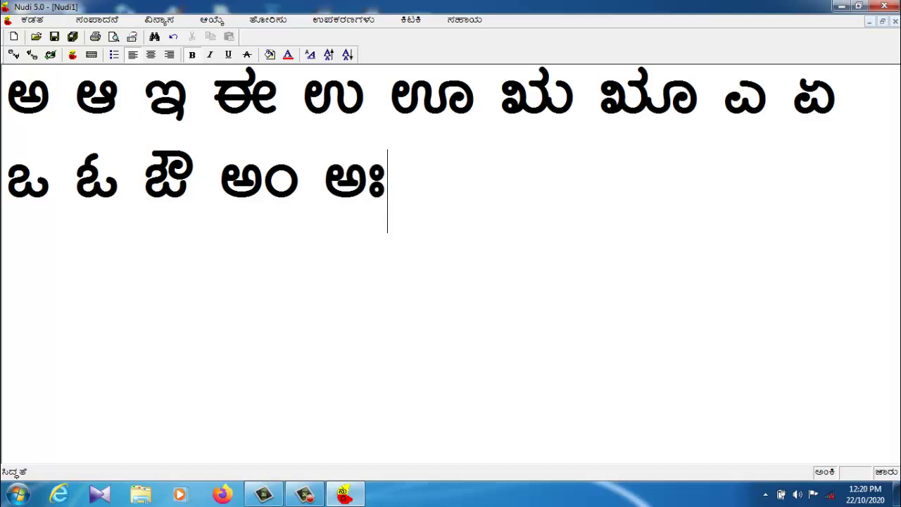
Review the vowels on the first line by highlighting them in order up to ಏ
left_click(50, 108)
left_click_drag(76, 107, 279, 116)
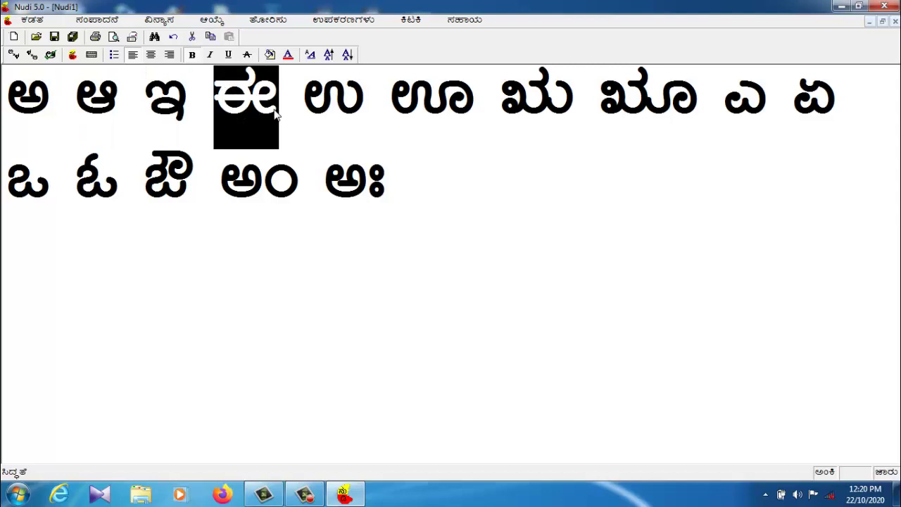
left_click_drag(306, 106, 469, 120)
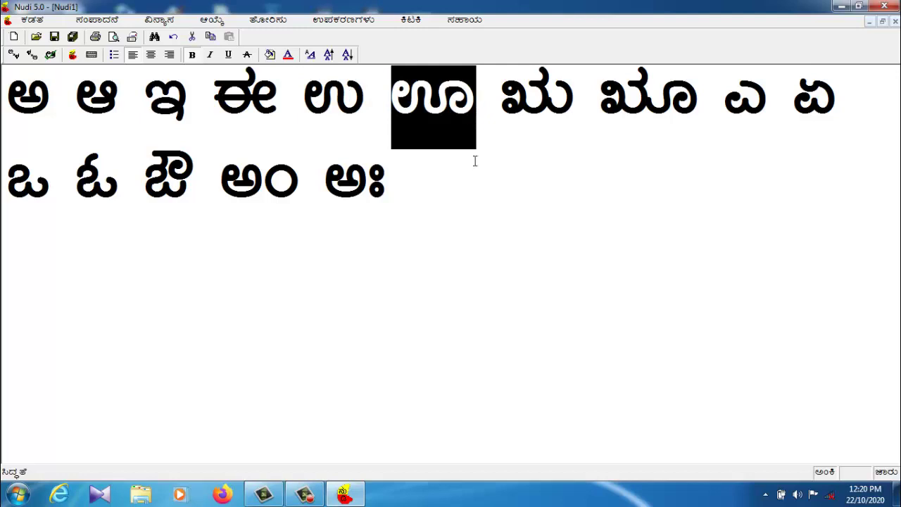
left_click_drag(519, 120, 580, 122)
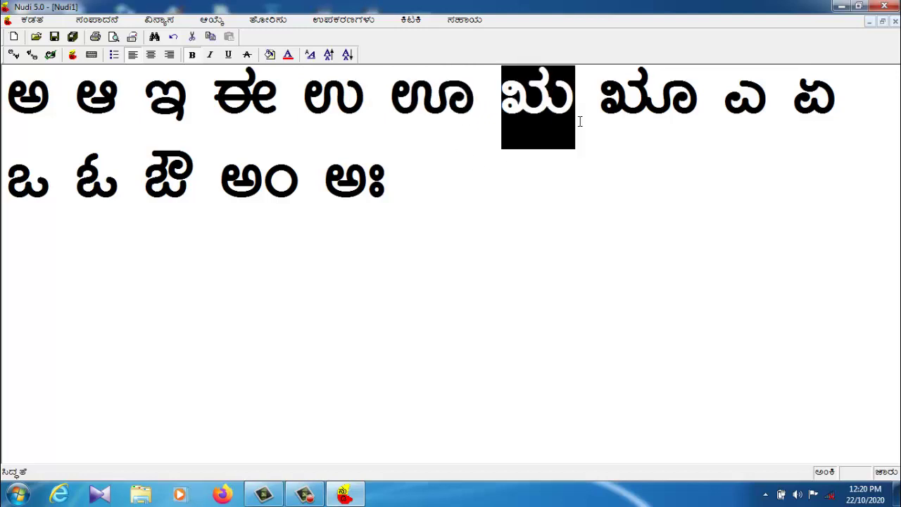
left_click(556, 143)
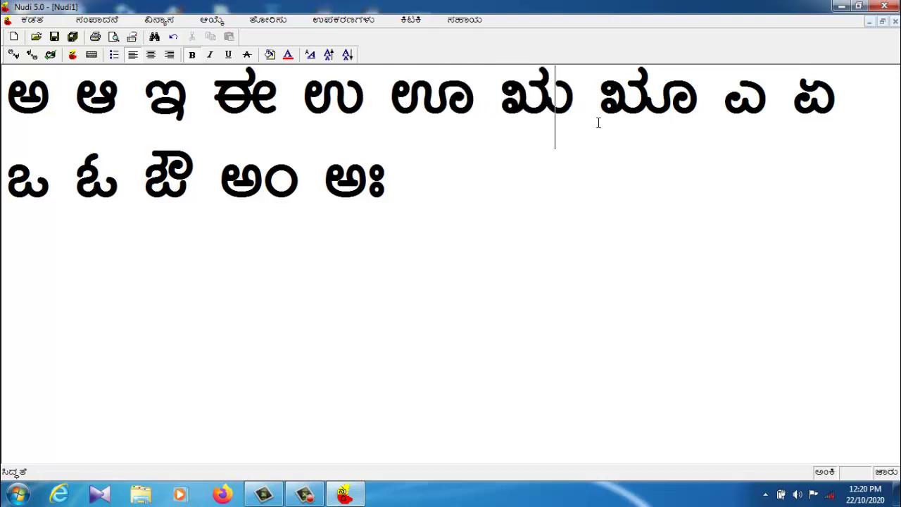
left_click_drag(600, 118, 704, 130)
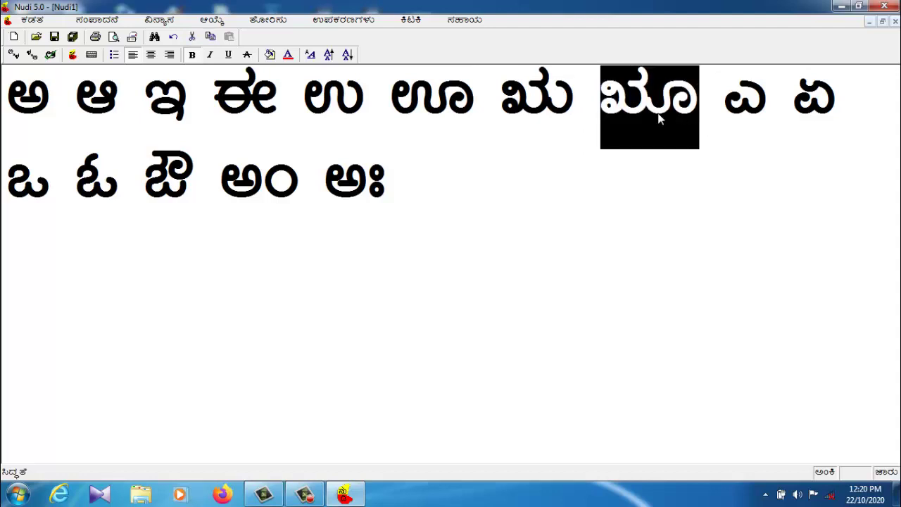
left_click(662, 137)
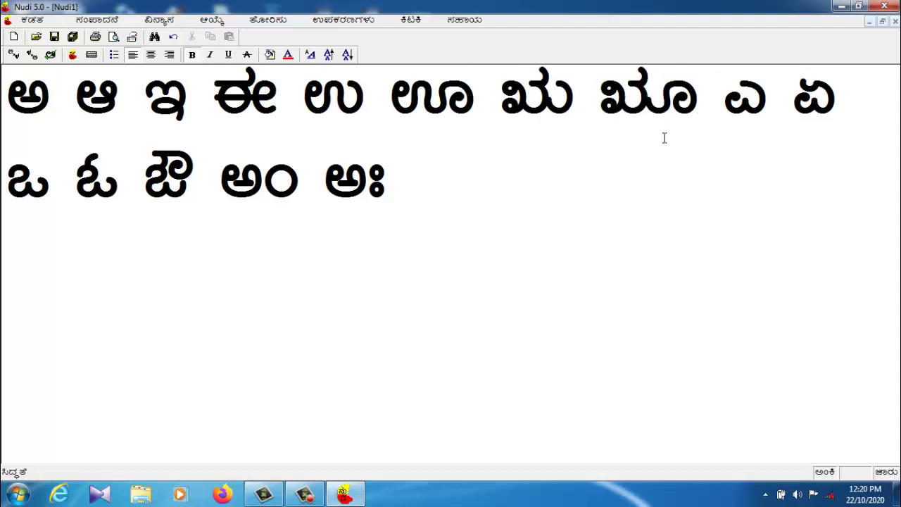
double_click(754, 116)
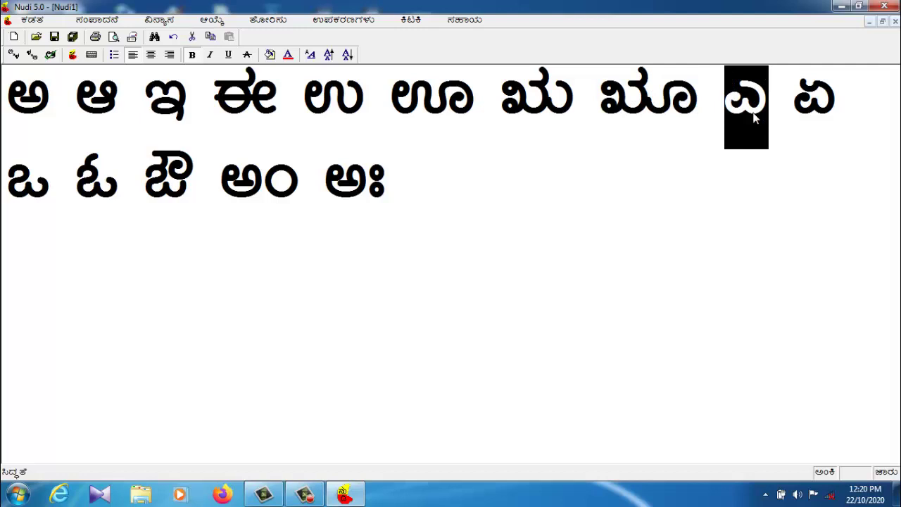
left_click(833, 120)
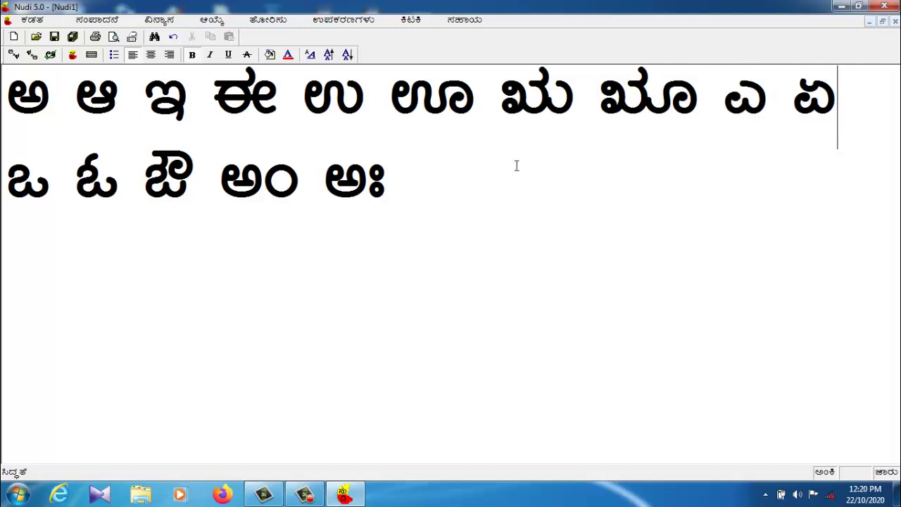
Start a new line below the vowels with ಕ and ಕಾ, separated by a space, matching the vowels ಅ and ಆ
left_click(417, 194)
key("Return")
type("k")
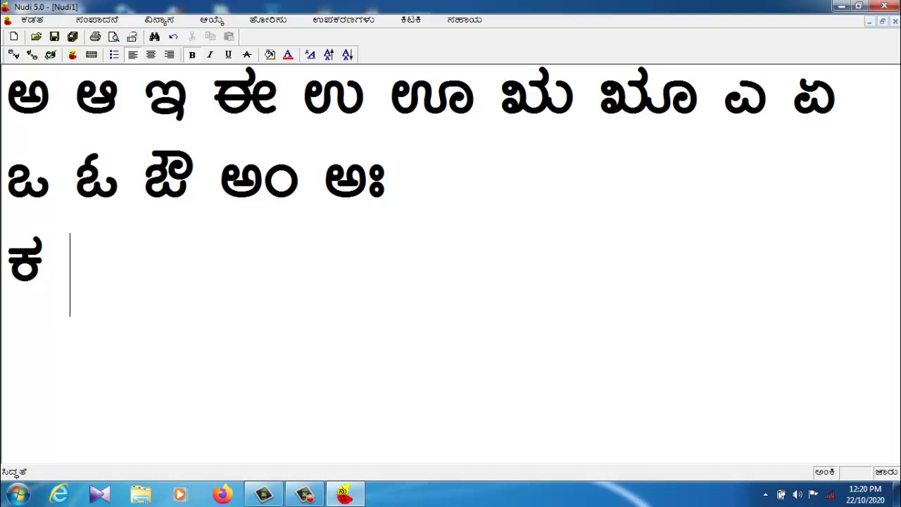
left_click(42, 107)
left_click_drag(76, 109, 113, 115)
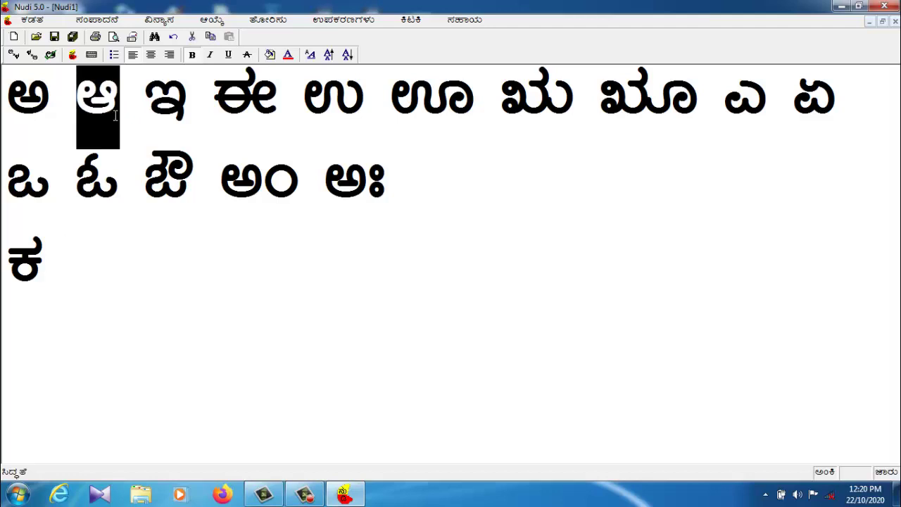
left_click(110, 278)
type("ಕಾ")
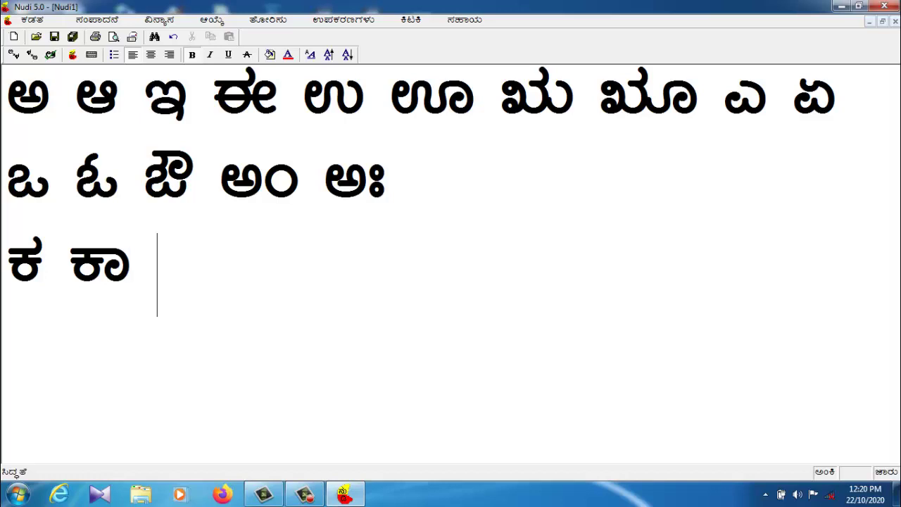
type(" ಖೀ")
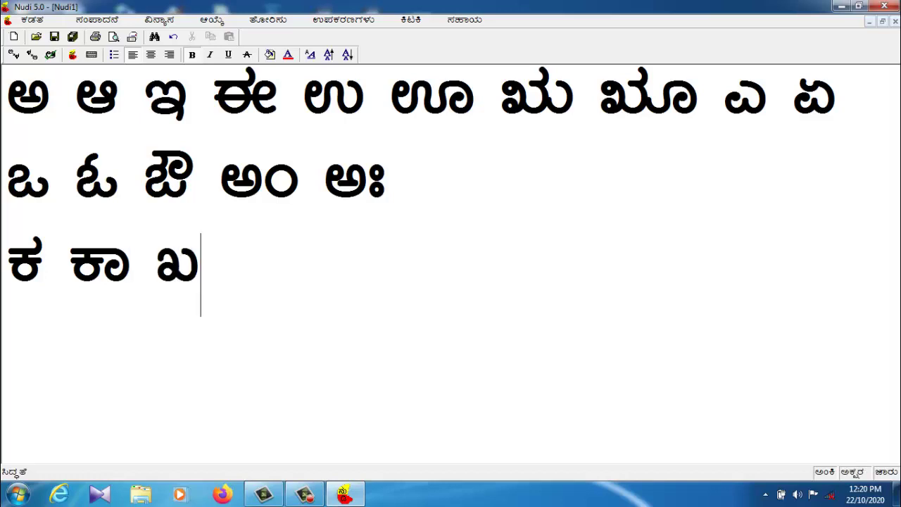
key("BackSpace")
key("BackSpace")
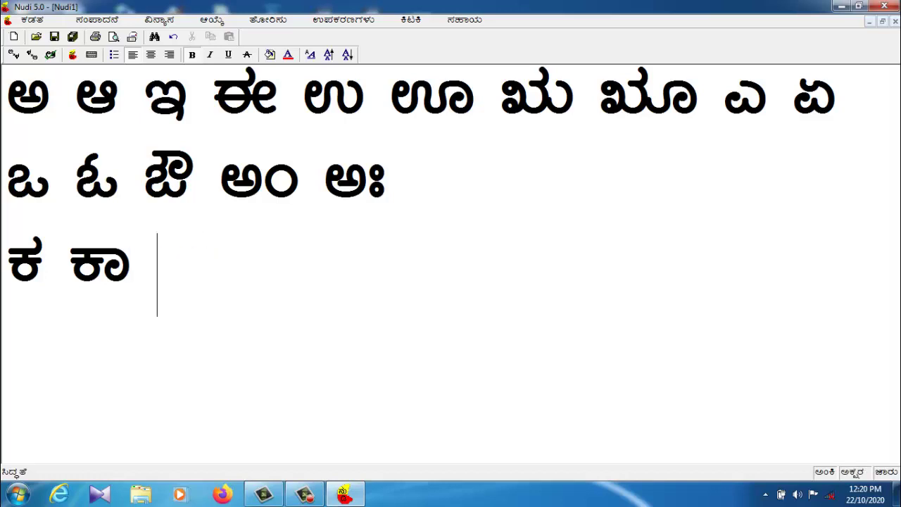
type("ಖ")
key("BackSpace")
Continue the ಕ line after ಕಾ with ಕಿ, ಕೀ, ಕು, ಕೂ, ಕೆ and ಕೇ, separated by spaces
type("ಕ")
type("i")
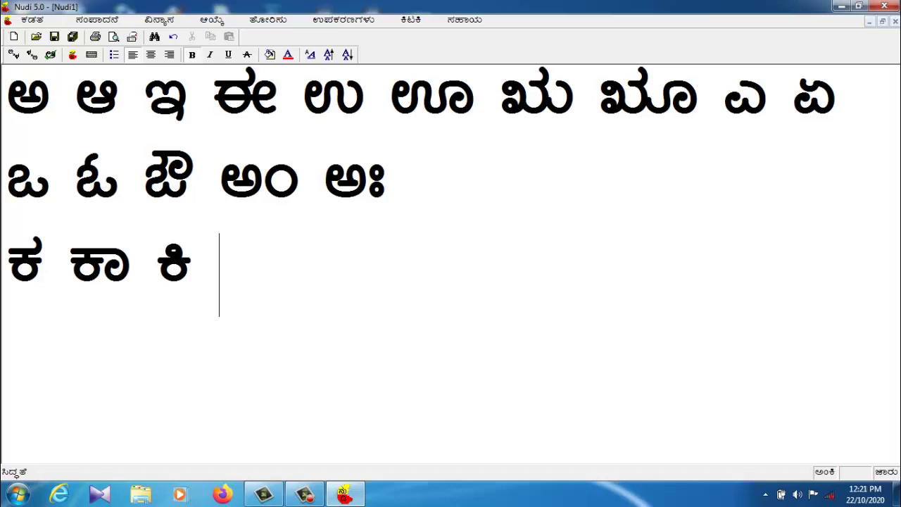
type(" ಕ")
type("I ")
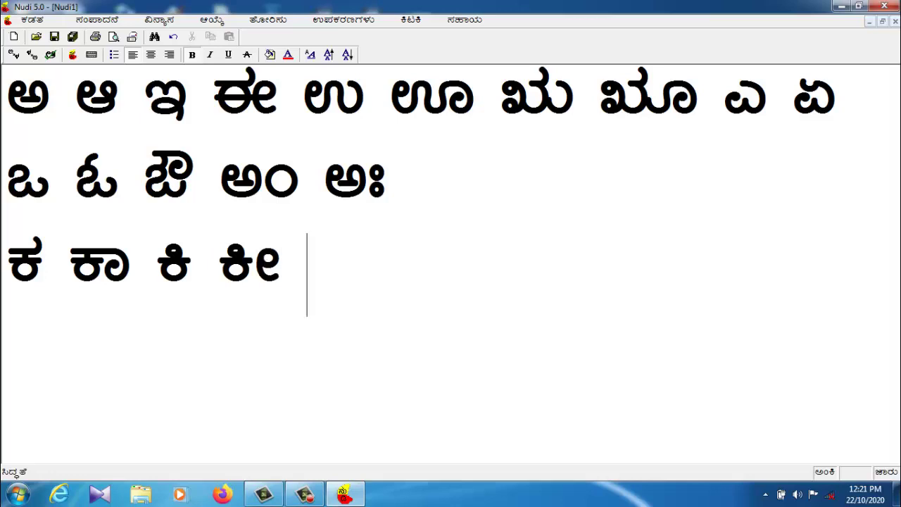
type("ಕು ")
type("ಕ")
type("U ")
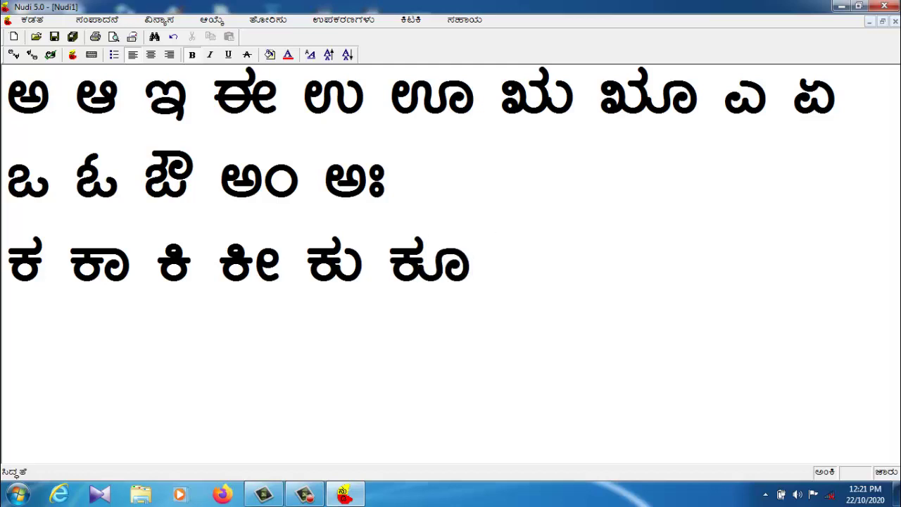
type("ಕ")
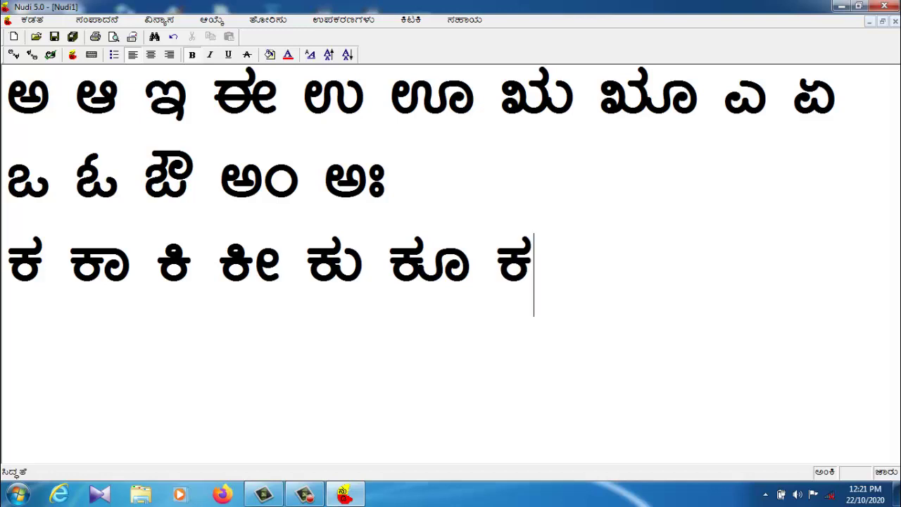
type("e kE")
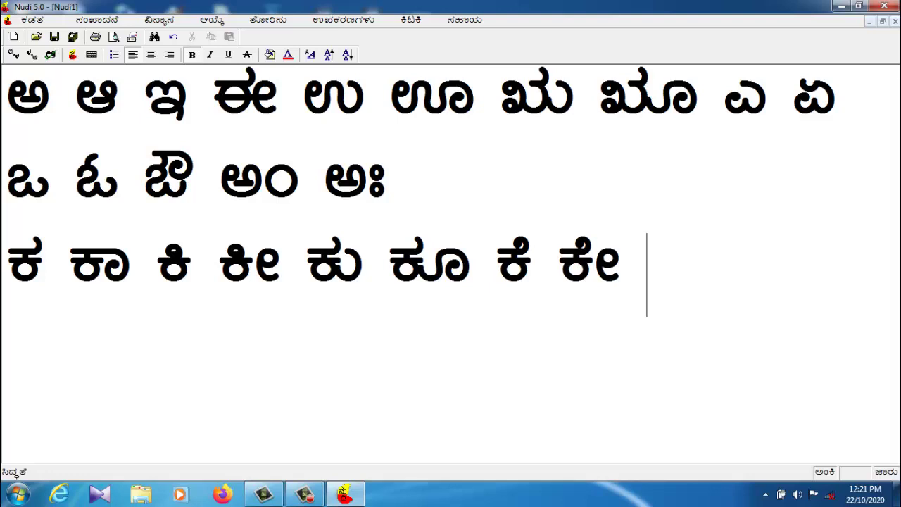
type(" kau")
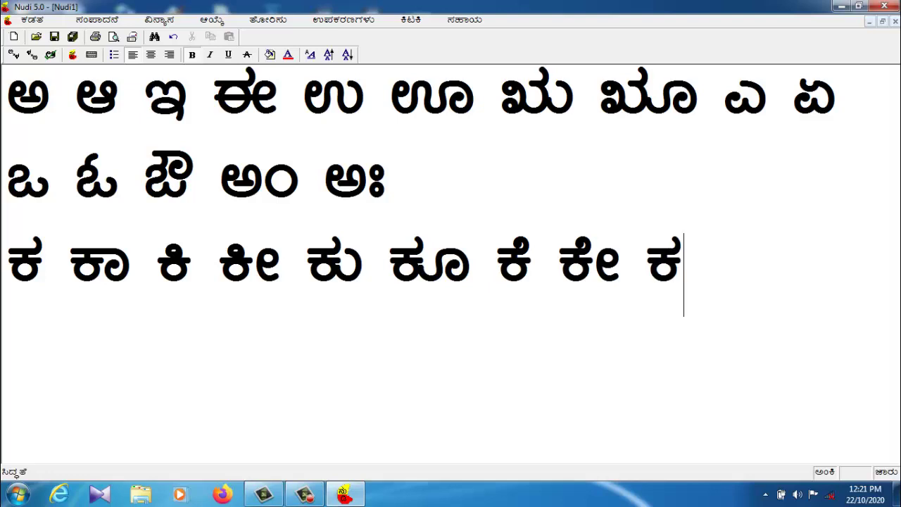
key("BackSpace")
key("BackSpace")
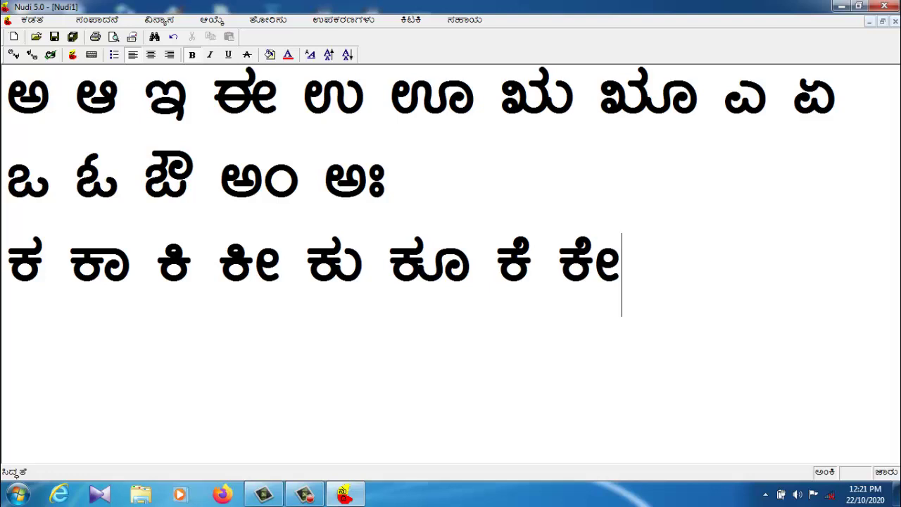
Add the syllable ಕೈ after ಕೇ on the ಕ line, separated by a space
type("kai ")
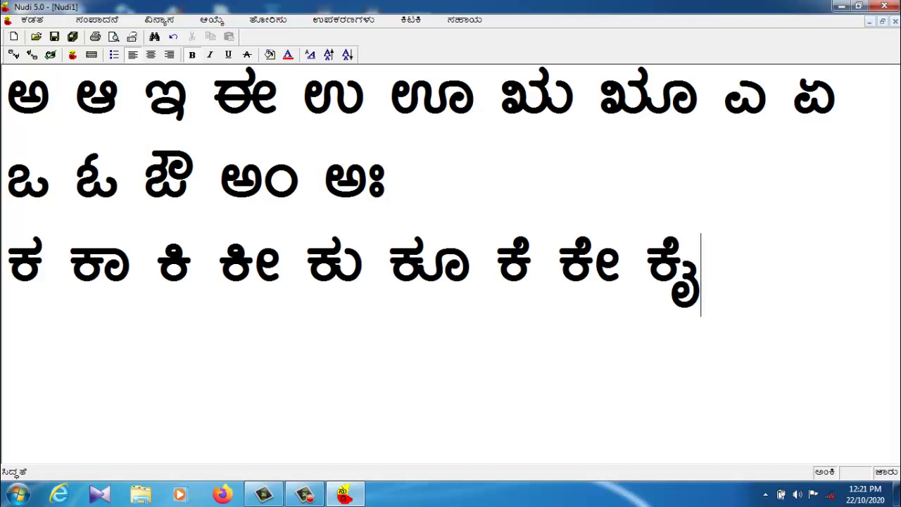
Complete the ಕ series after ಕೈ with ಕೊ, ಕೋ, ಕೌ, ಕಂ and ಕಃ, separated by spaces
type("ko")
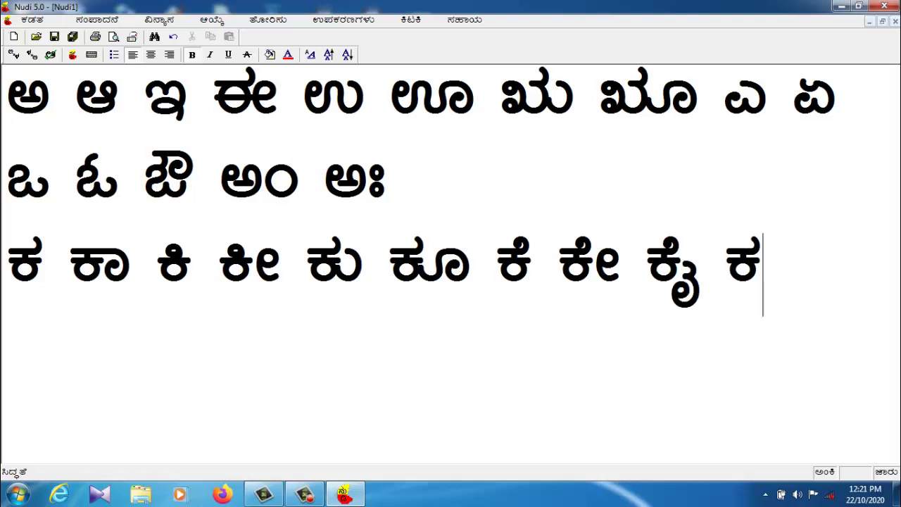
type(" kO ")
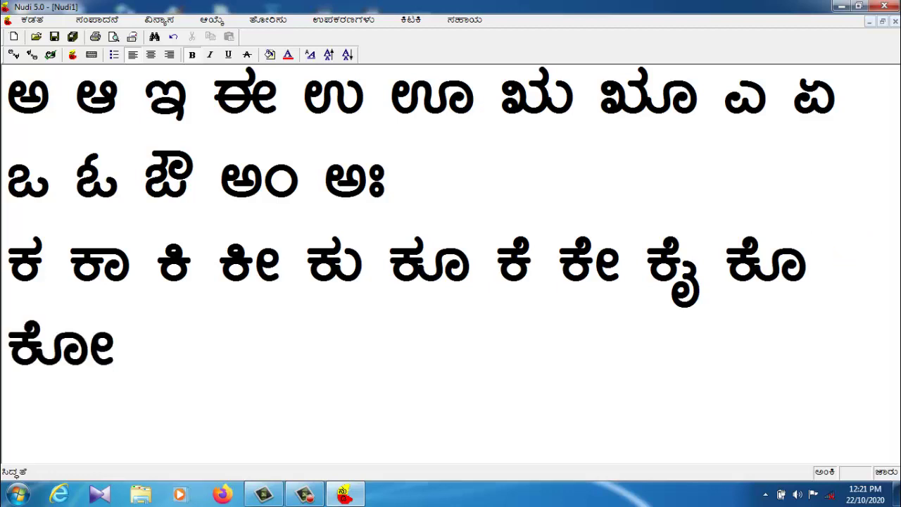
type("kou ")
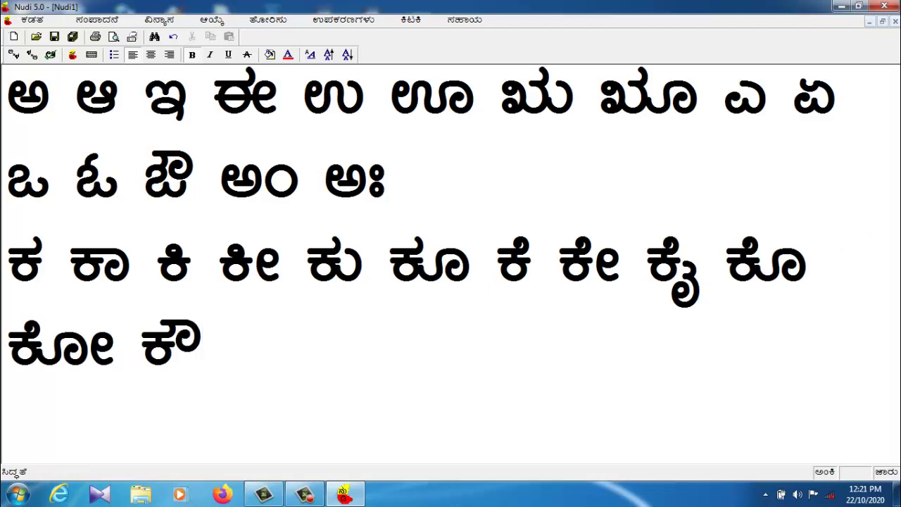
type("kM ")
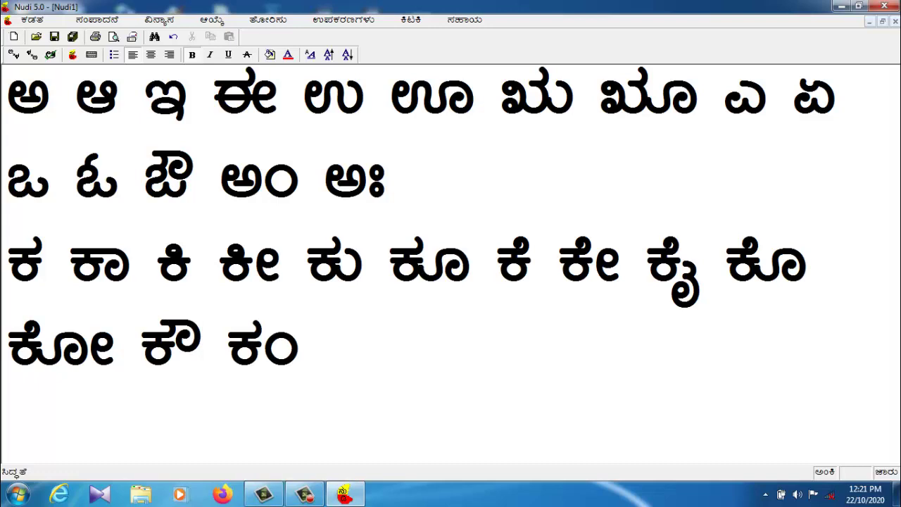
type("kH")
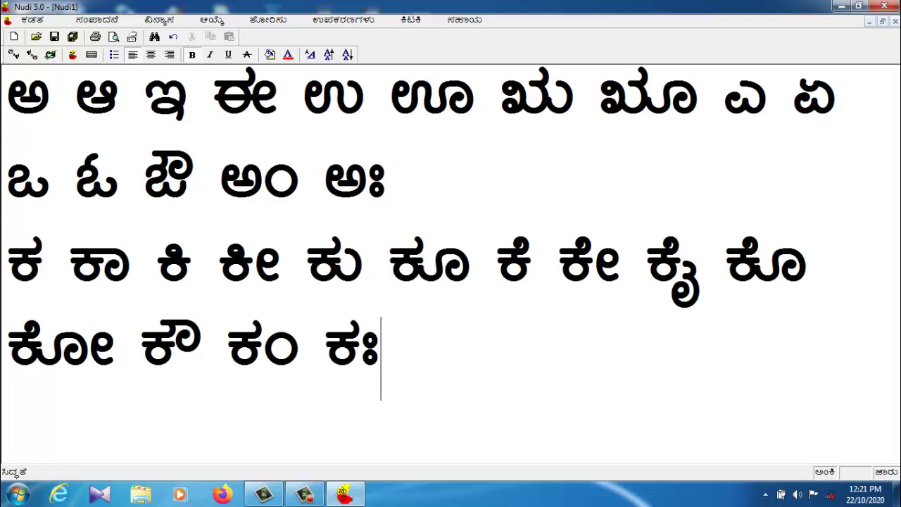
Start a new line below the ಕ series with the letter ಖ followed by a space
key("Return")
type("K")
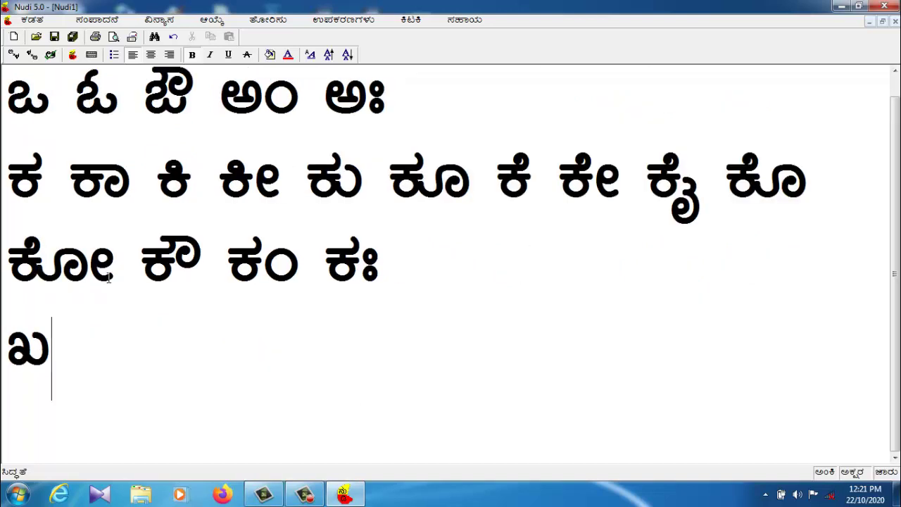
type(" K")
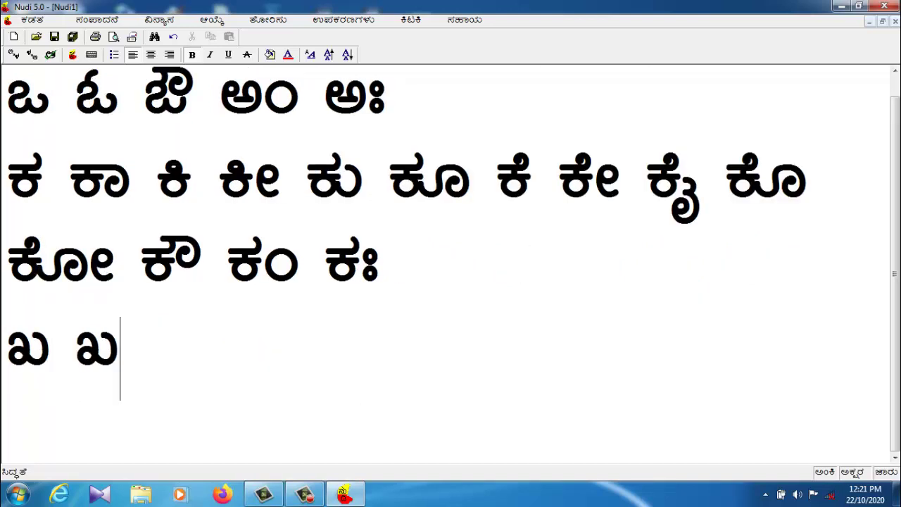
type("a")
key("BackSpace")
key("BackSpace")
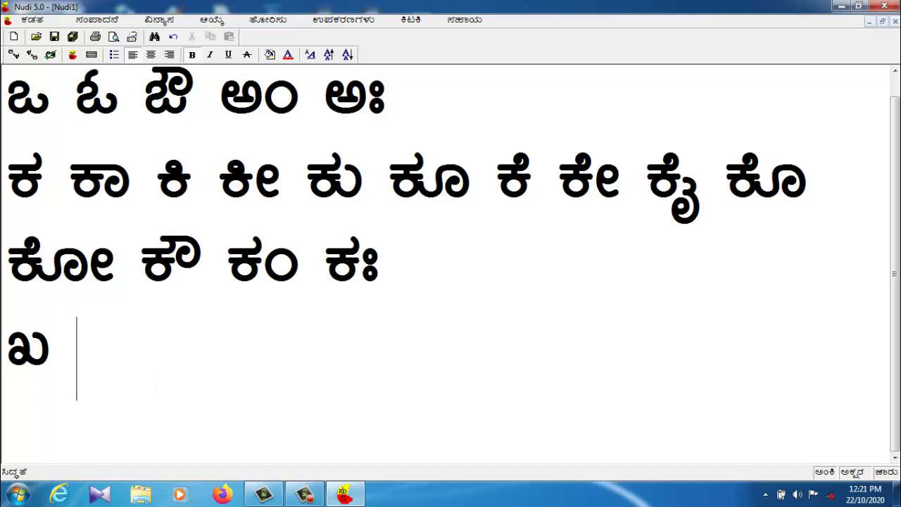
type("K")
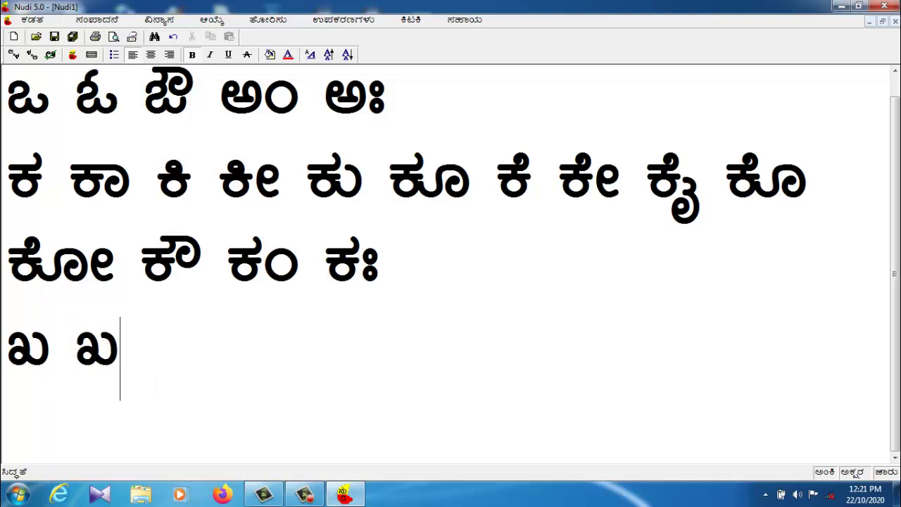
key("BackSpace")
type("K K")
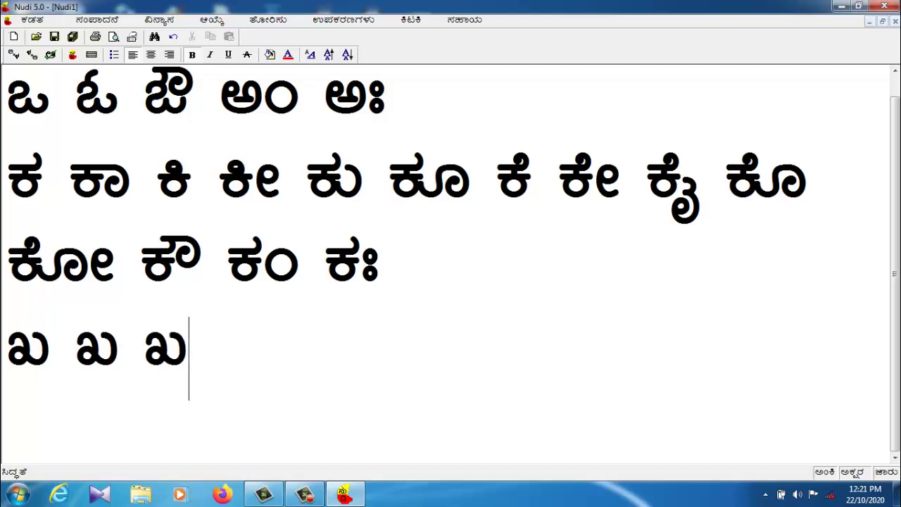
key("BackSpace")
key("BackSpace")
key("BackSpace")
type("K")
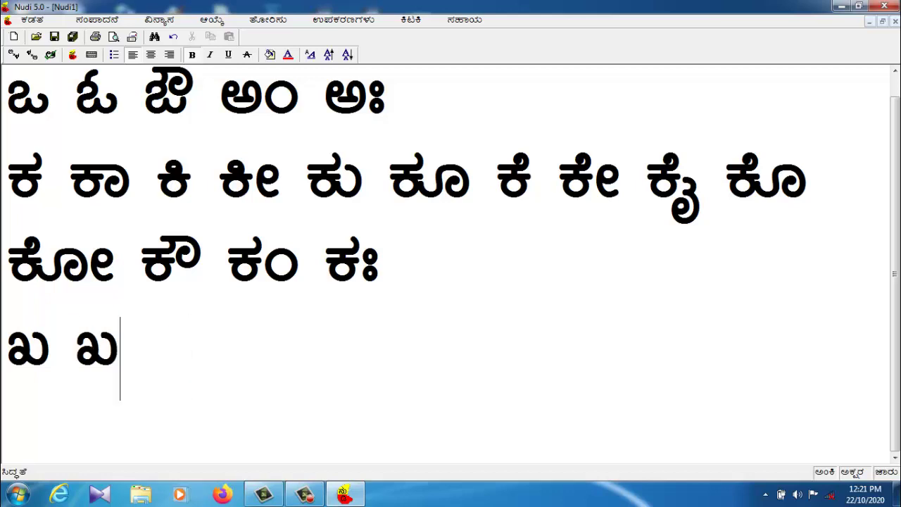
key("BackSpace")
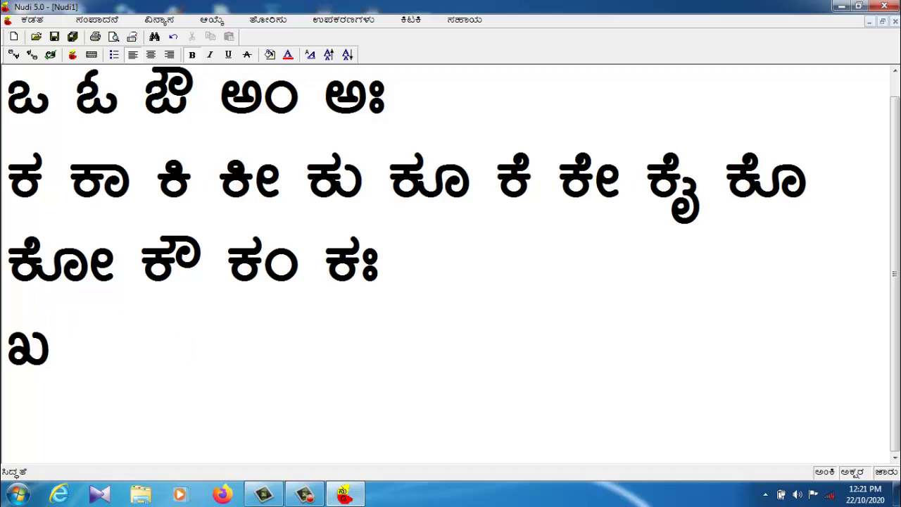
type("k")
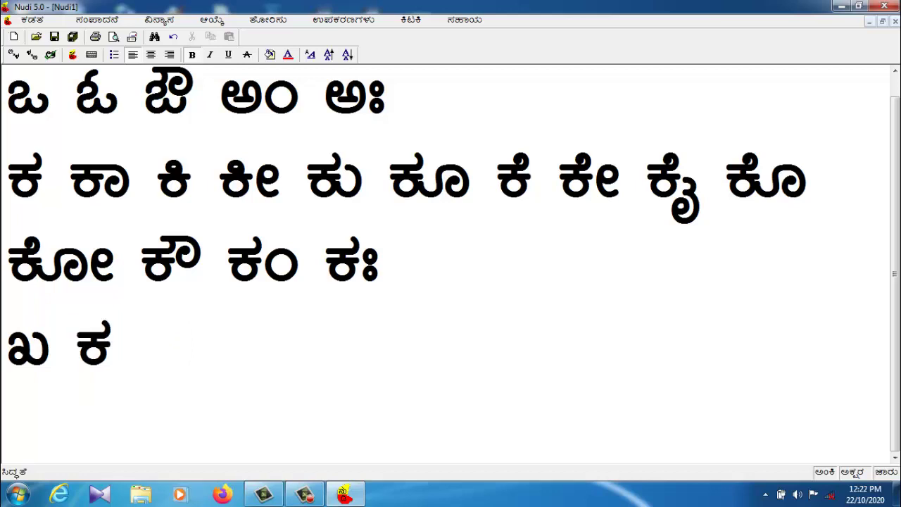
type("a")
key("BackSpace")
key("BackSpace")
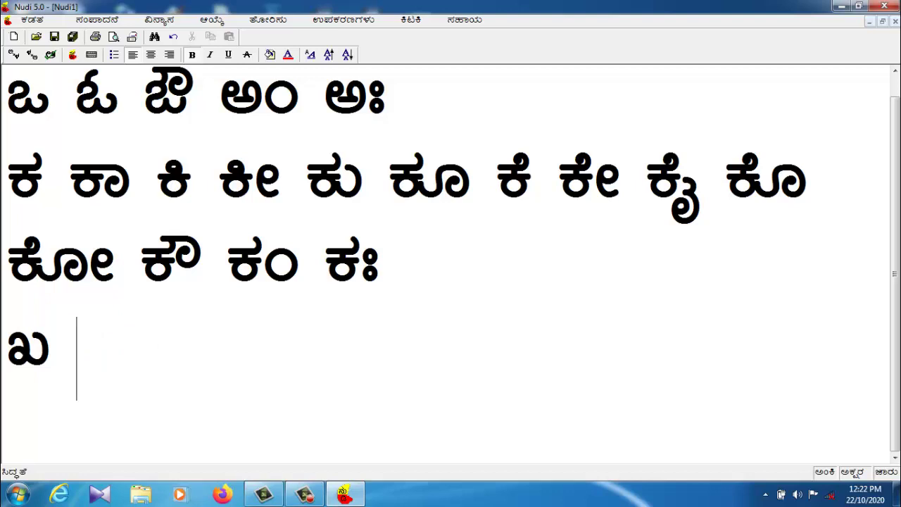
type("Ka")
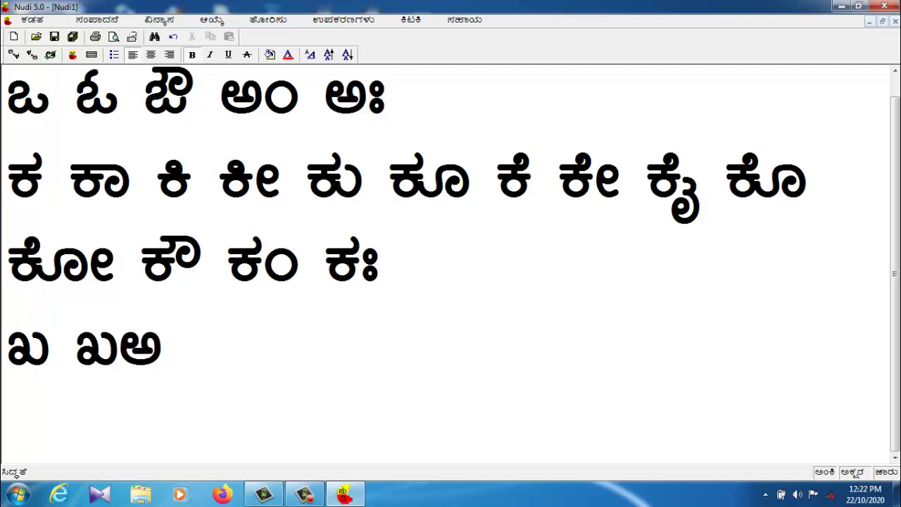
key("BackSpace")
key("BackSpace")
type("K")
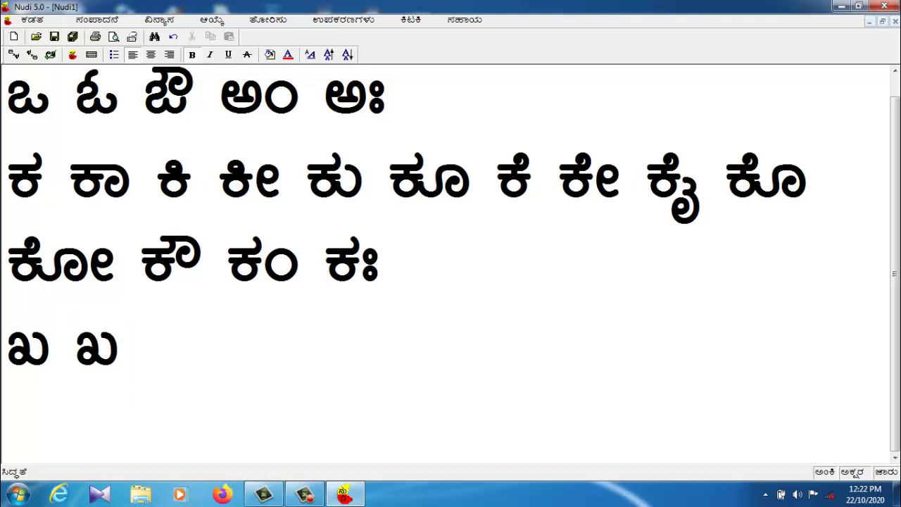
key("BackSpace")
Form ಖಾ after ಖ by entering ಕಾ and replacing its base letter ಕ with ಖ
type("kA")
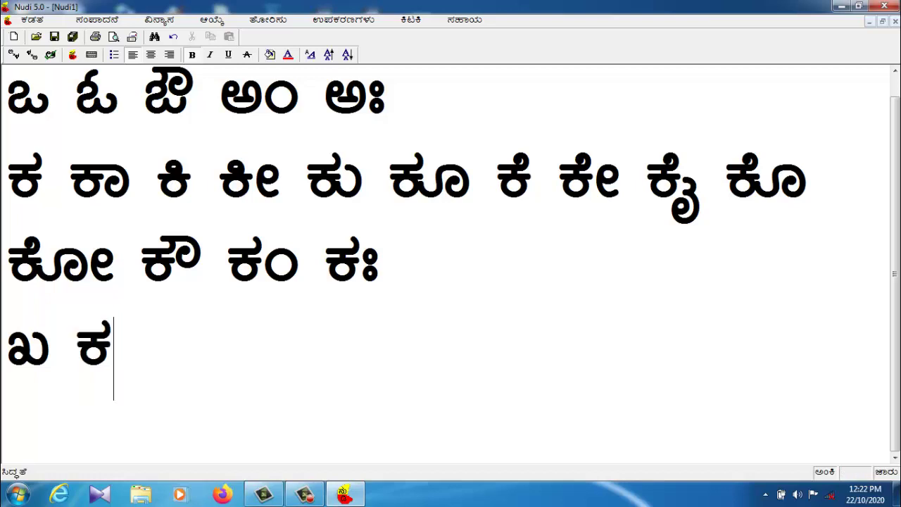
key("Left")
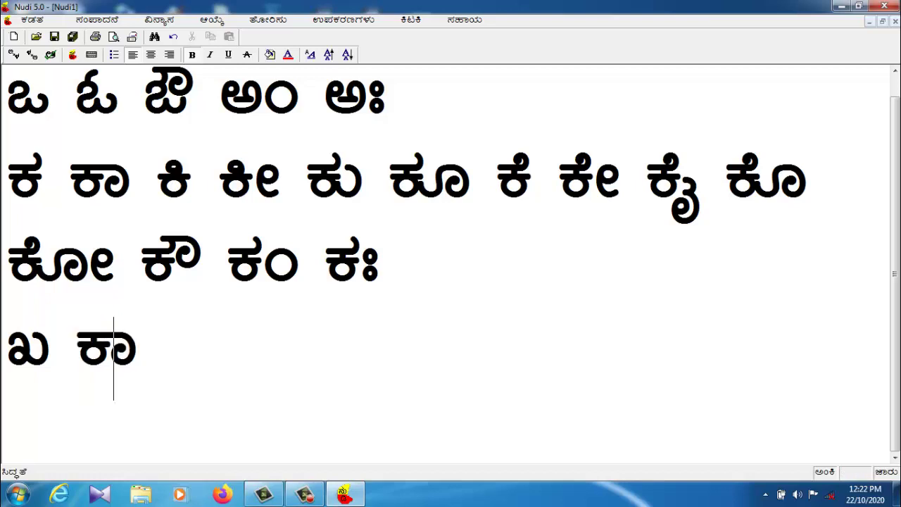
key("BackSpace")
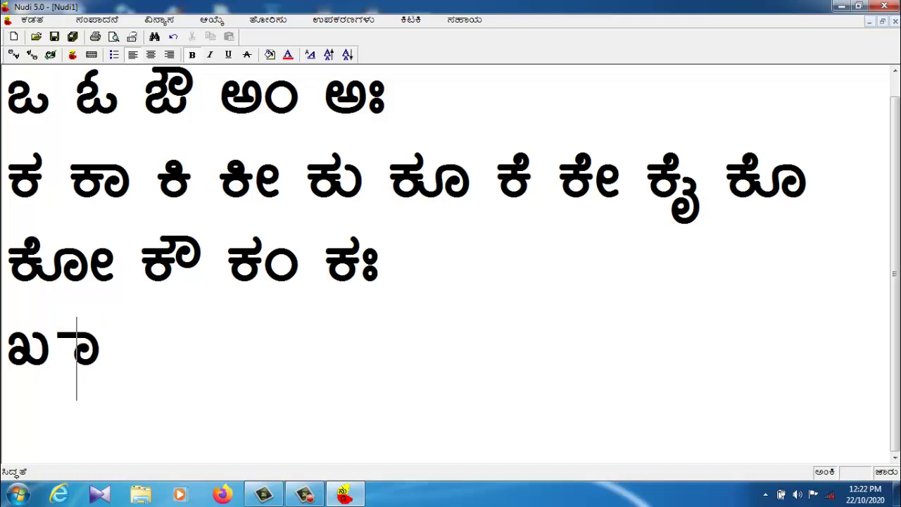
type("K")
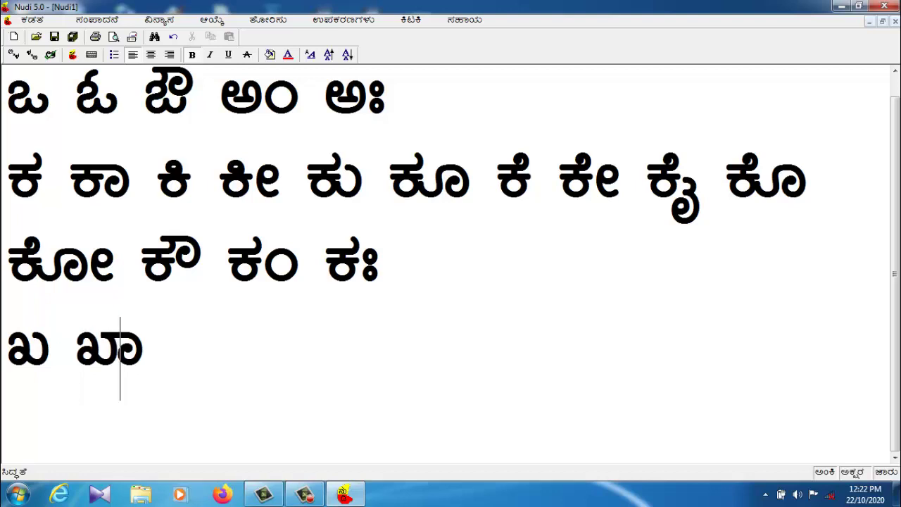
key("Right")
type("KI K")
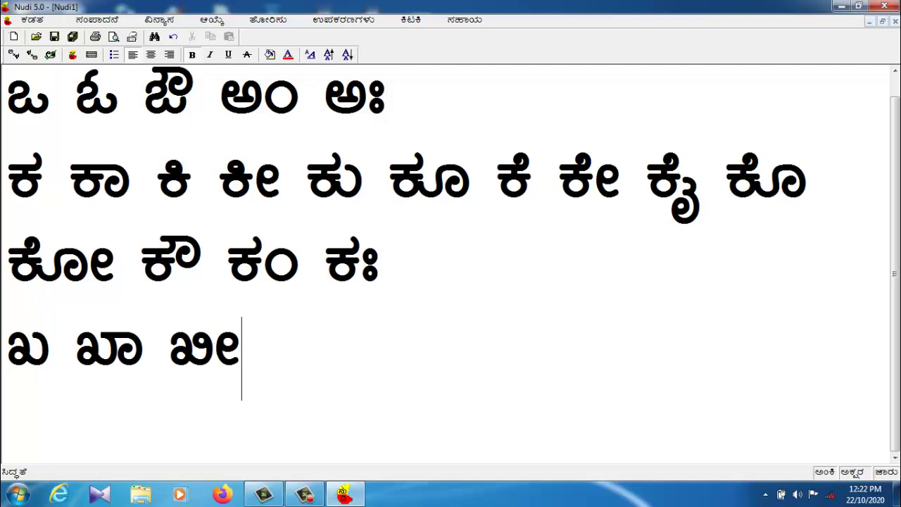
type("i")
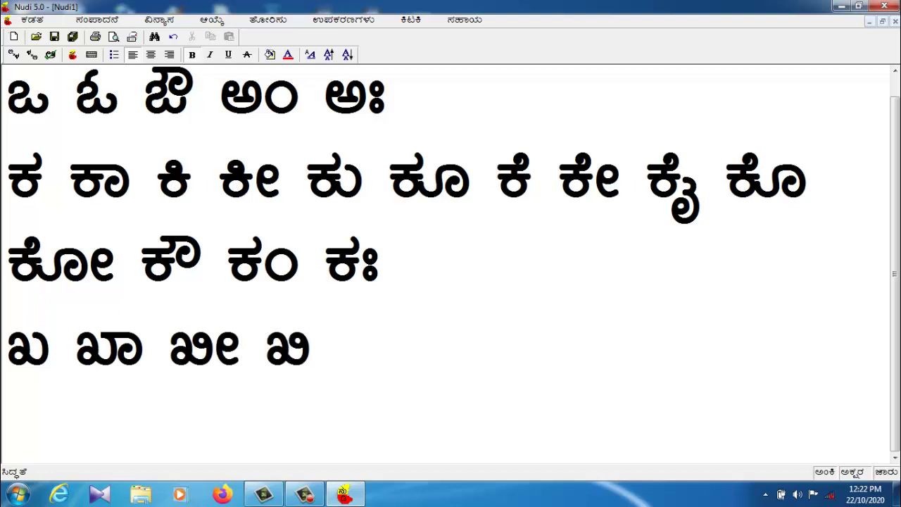
key("BackSpace")
key("BackSpace")
key("BackSpace")
Look over the Government of Karnataka keyboard layout chart for the Kannada letter positions, and close it
key("Caps_Lock")
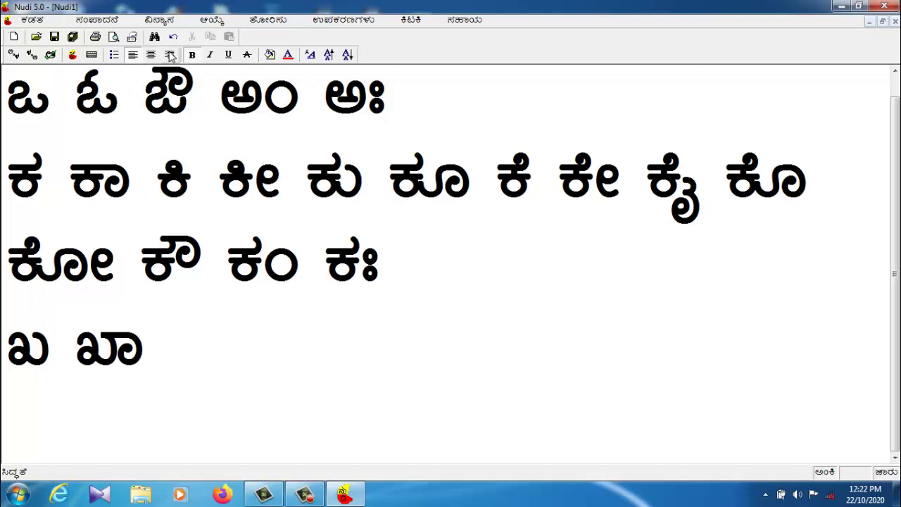
left_click(91, 55)
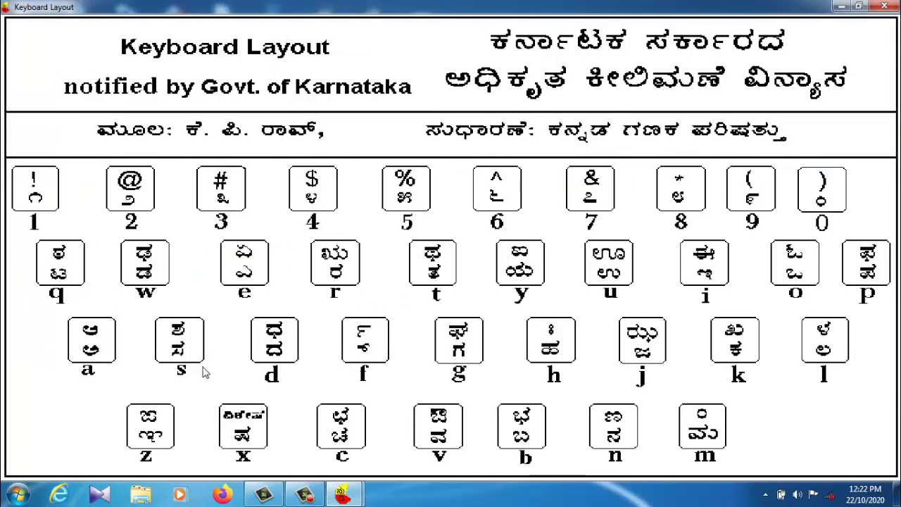
left_click(884, 6)
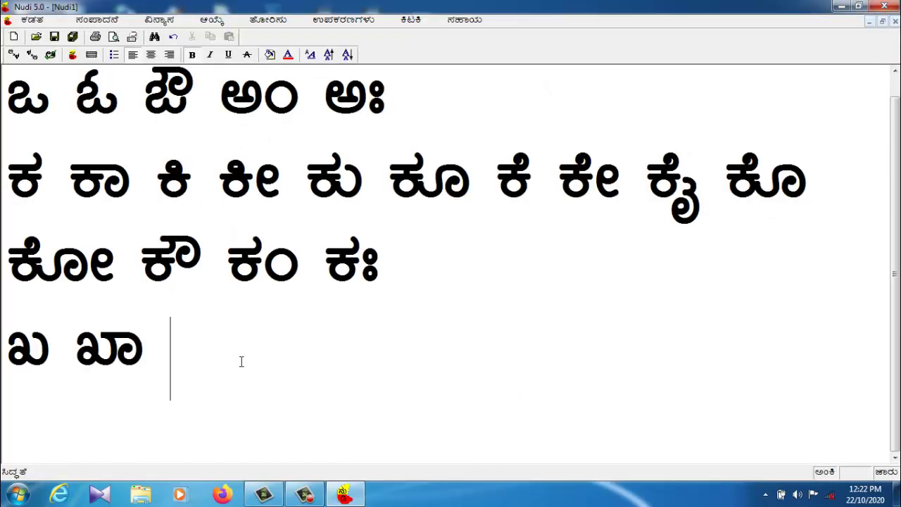
Delete all the practice text so the document is empty
left_click_drag(171, 356, 21, 119)
key("Delete")
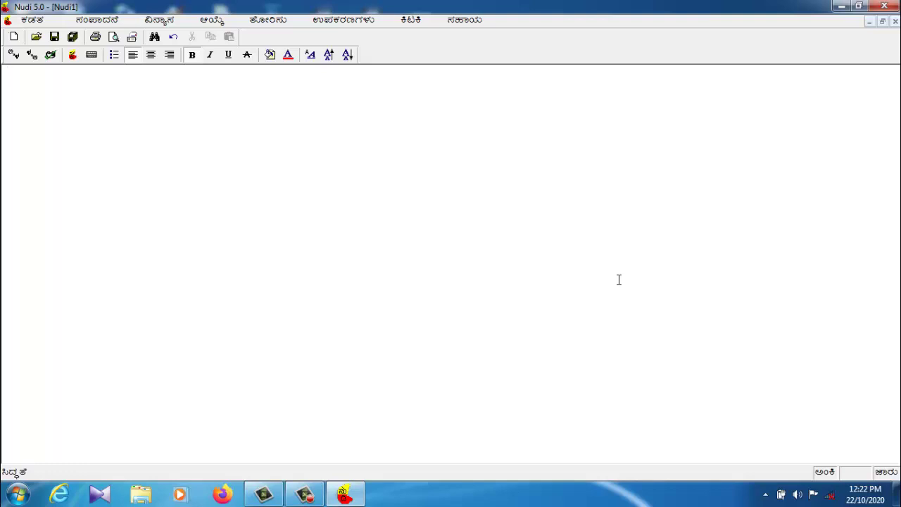
key("Caps_Lock")
type("ಶಿ")
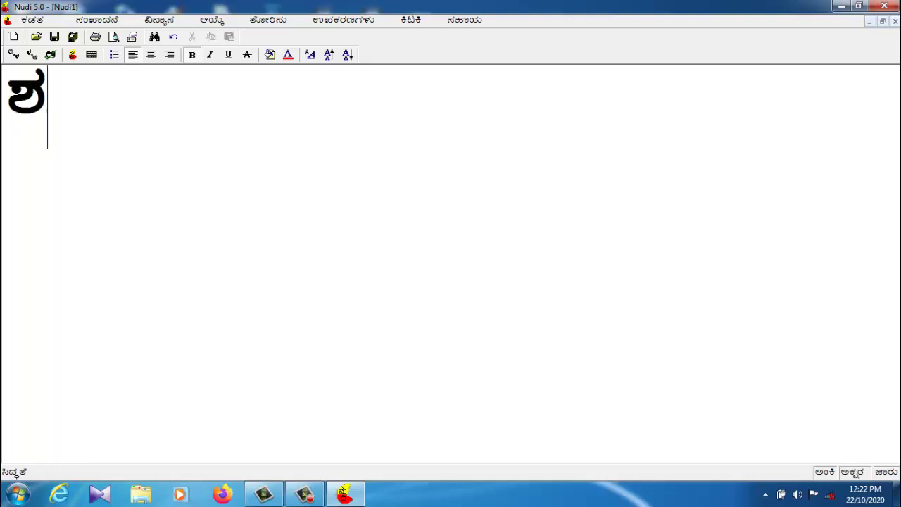
key("Caps_Lock")
type("ಸ")
key("BackSpace")
key("BackSpace")
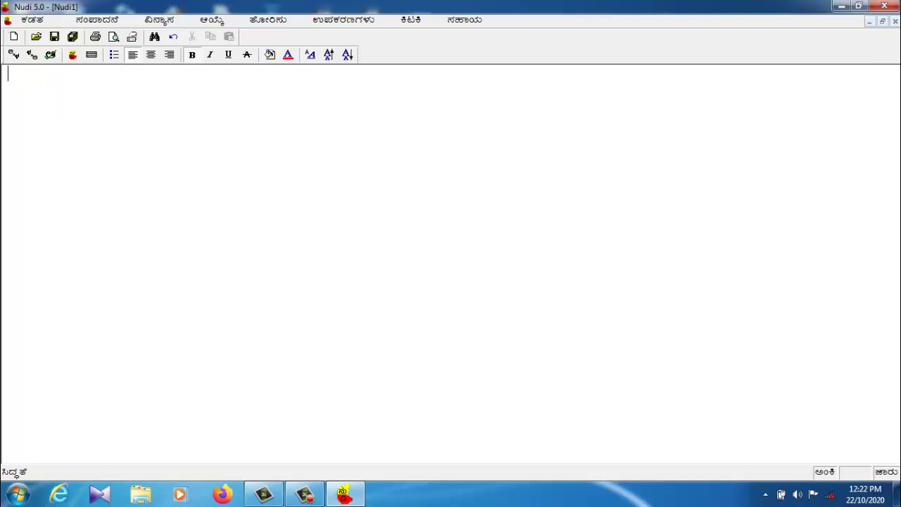
Write the word ಸದಾಶಯ on the first line of the document
type("ಸ")
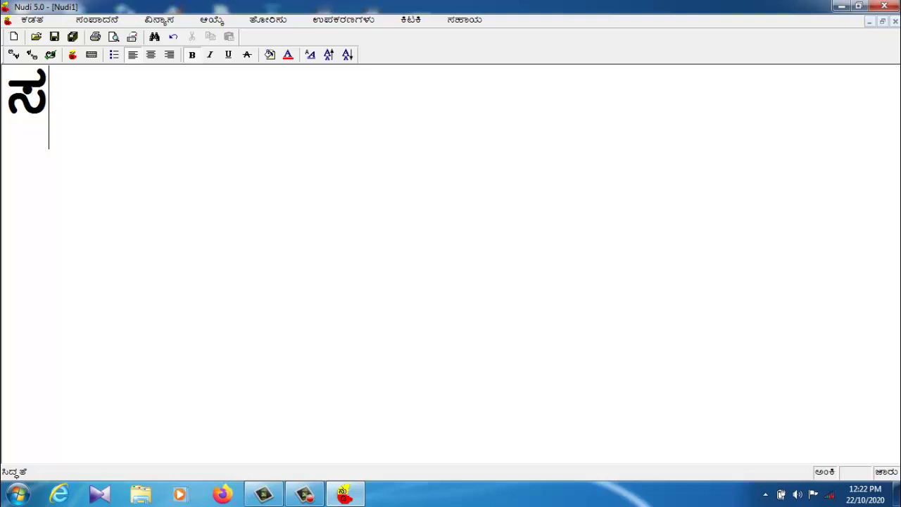
type("ದಾ")
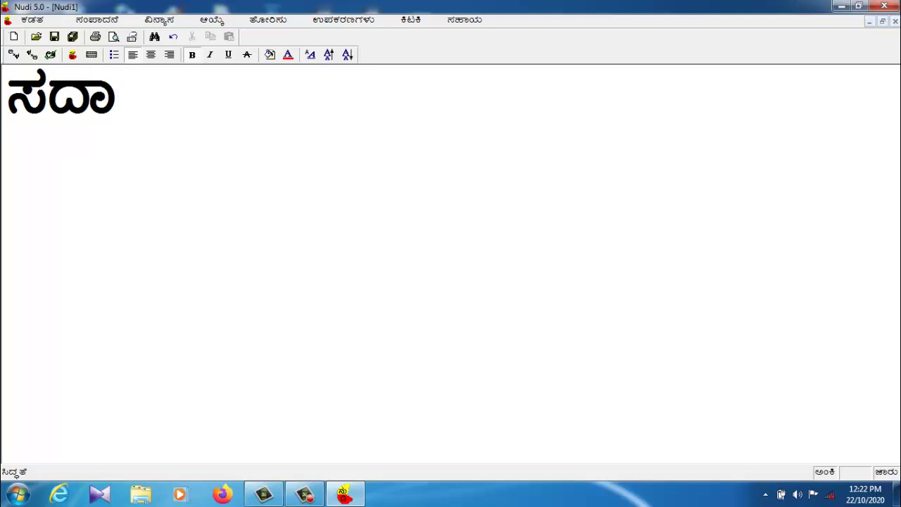
type("ಶಯ")
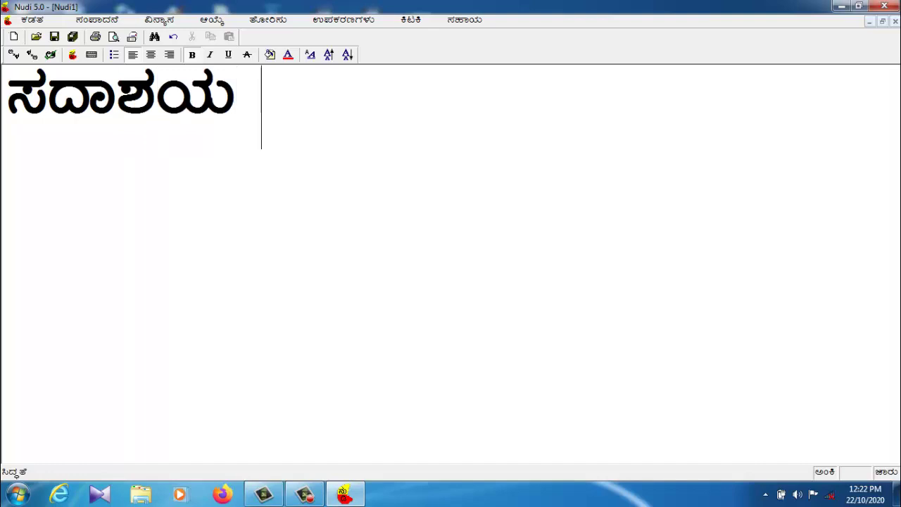
Write the word ಜಗದ್ಗುರು on a new line below ಸದಾಶಯ
key("Return")
type("ಜ")
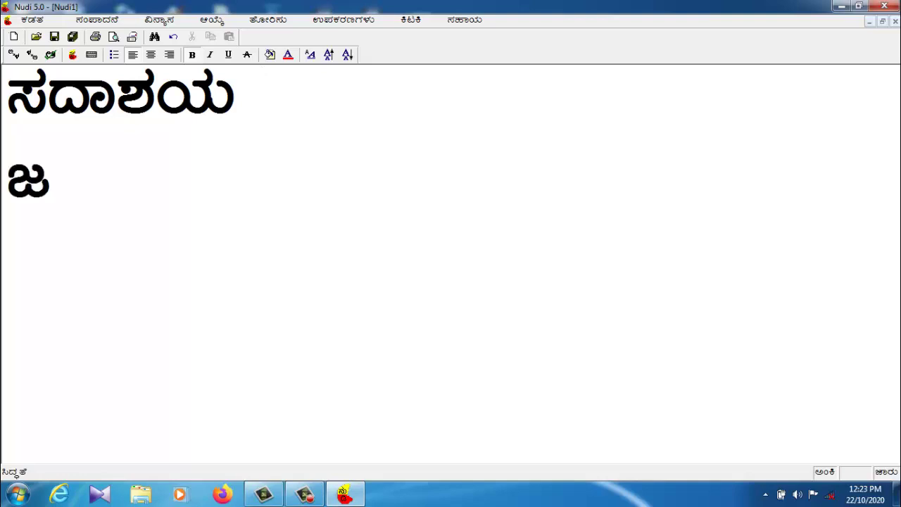
type("ಗ")
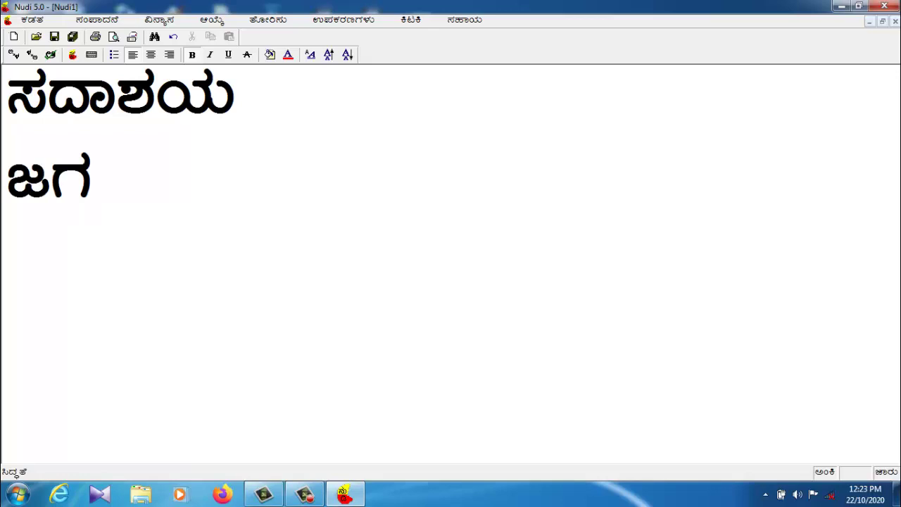
type("ದ")
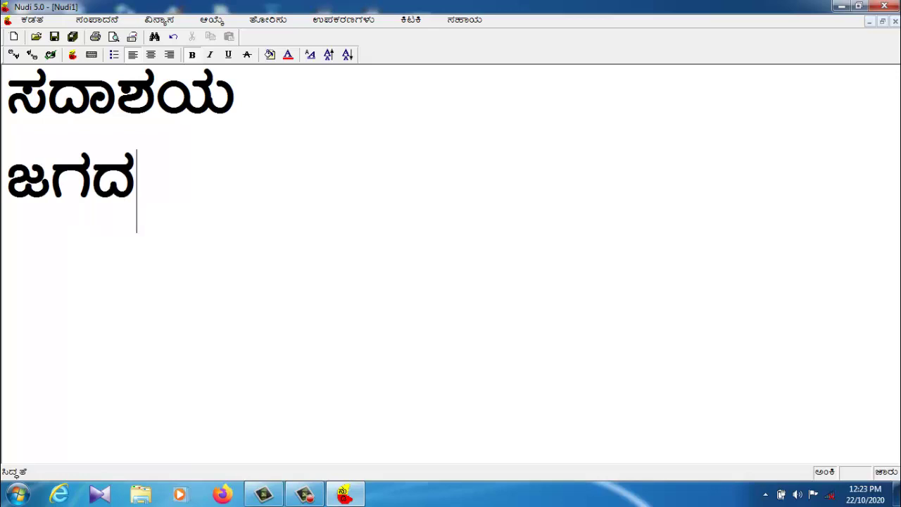
type("್ಗು")
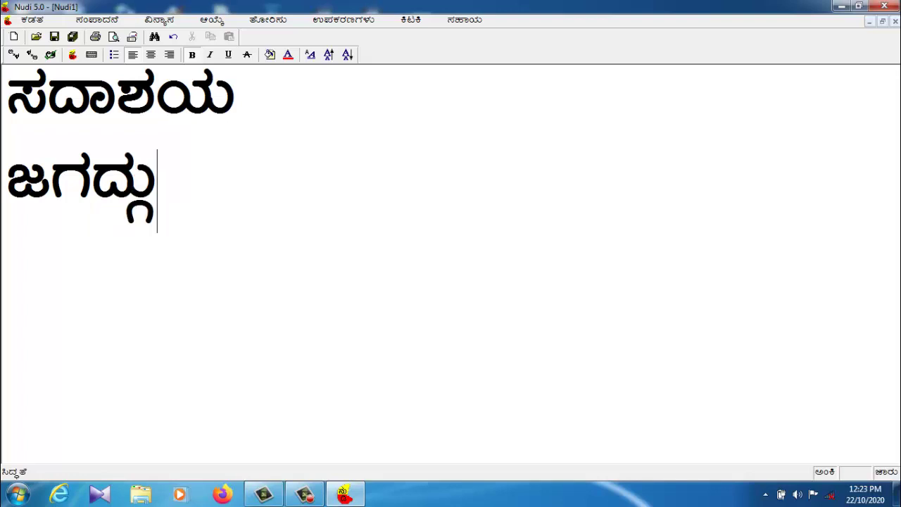
type("ರು")
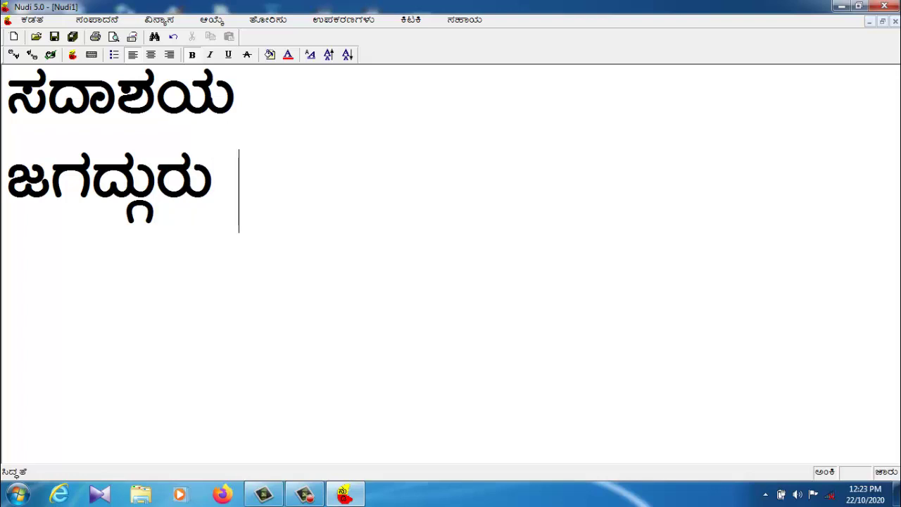
type("ಶ್ರ")
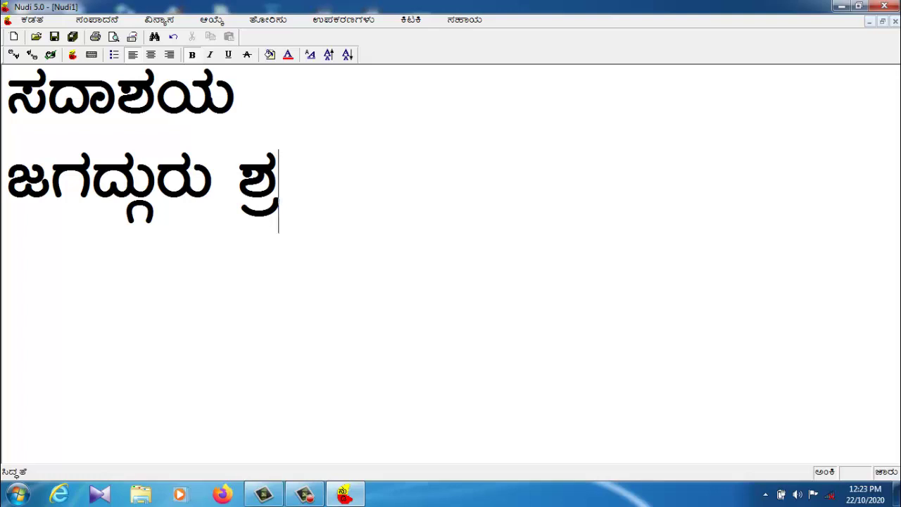
key("BackSpace")
key("BackSpace")
key("BackSpace")
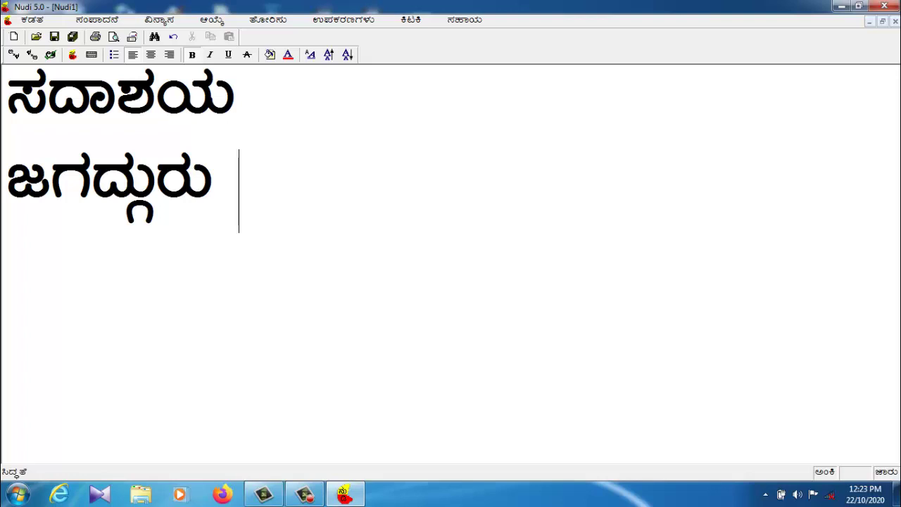
Add the same-letter conjuncts ರ್ರ and ಗ್ಗ after ಜಗದ್ಗುರು, separated by a space
type("ರ")
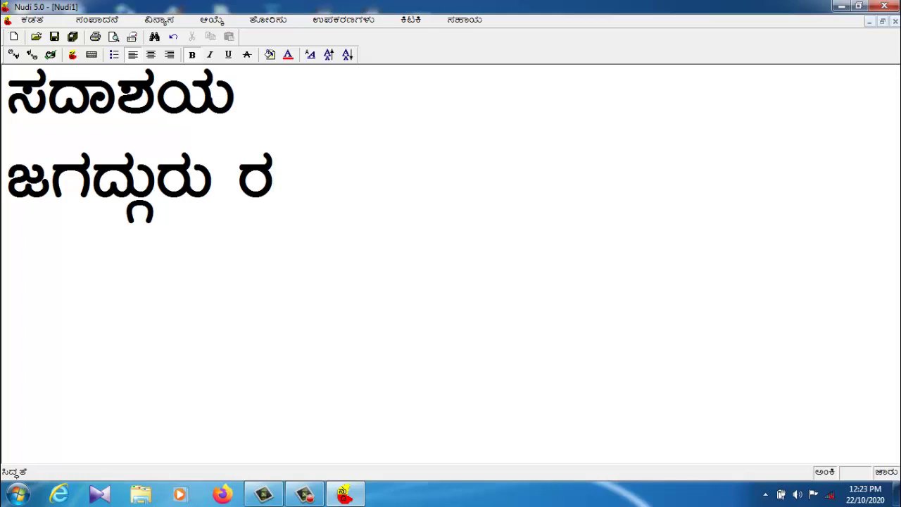
type("್ರ ಗ")
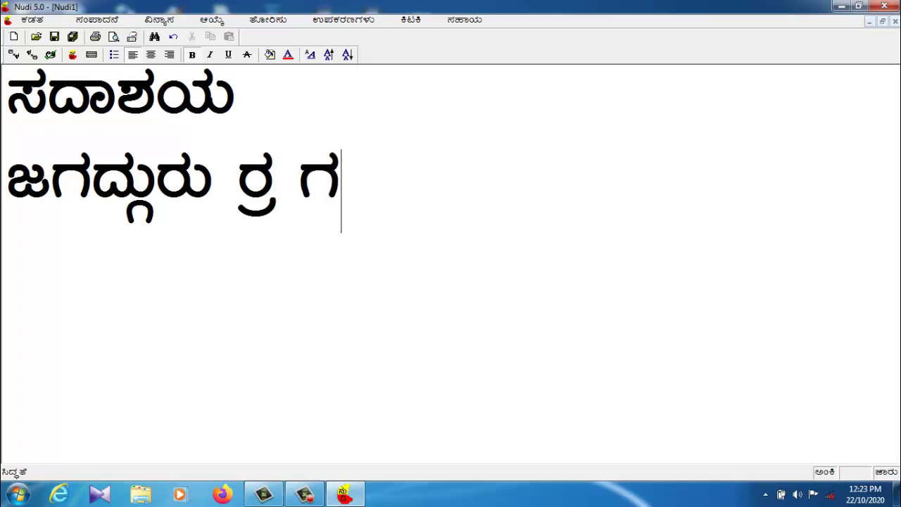
type("್ಗ")
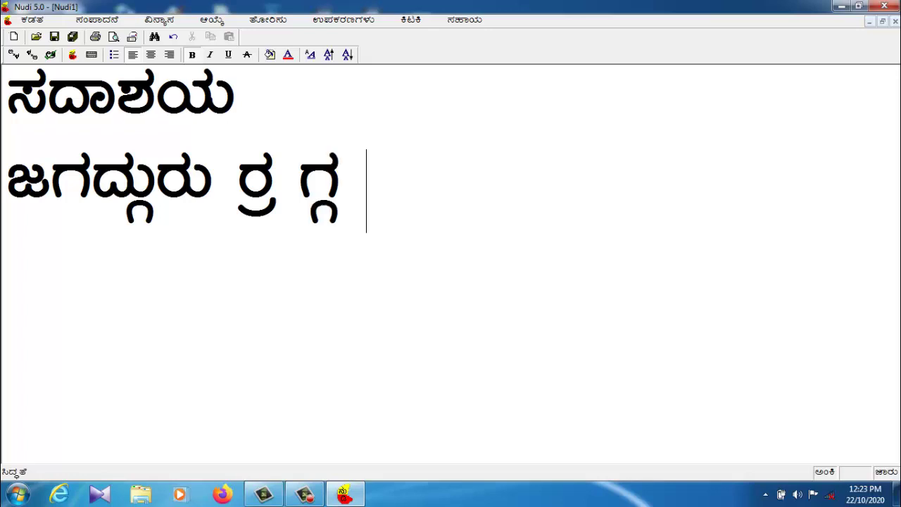
Write ಕರ್ನಾಟಕ after ಗ್ಗ on the same line, forming ರ್ನಾ with the arkavattu sign
type(" ಕನಾ")
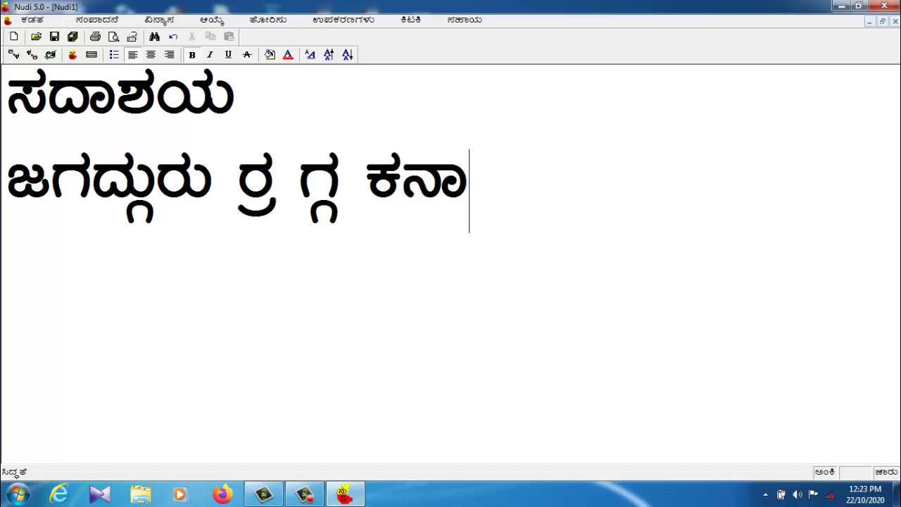
key("BackSpace")
key("BackSpace")
type("ರ್ನಾ")
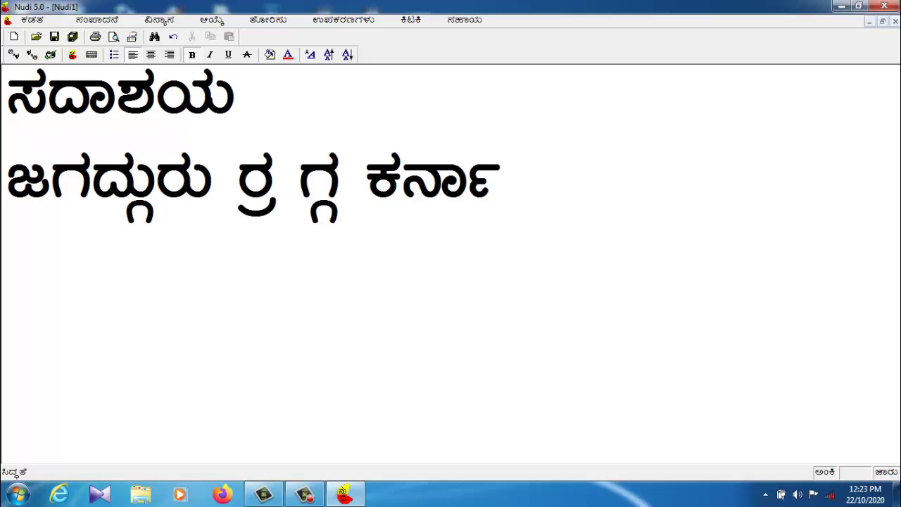
type("ಟಕ")
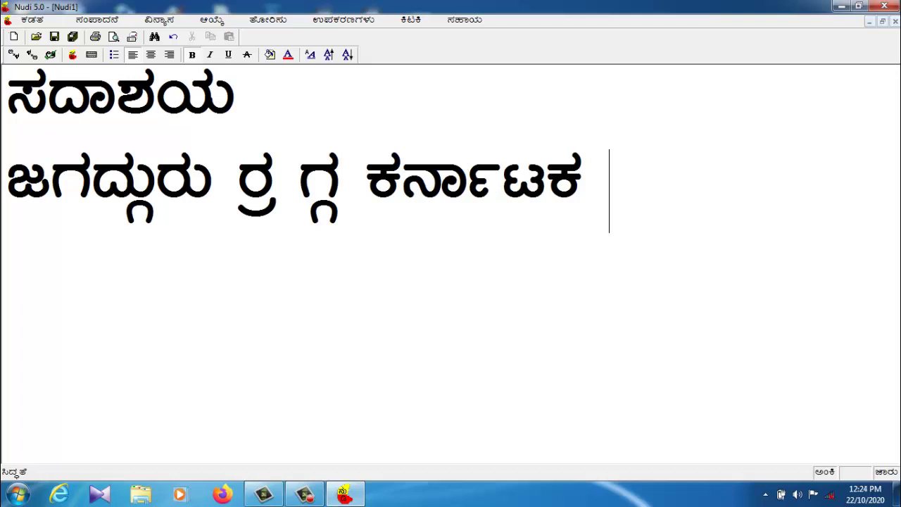
Continue the text after ಕರ್ನಾಟಕ with the words ಶ್ರೀ ಚಿನ್ಮಯ ಮಿಷನ
type(" ಶ್ರ")
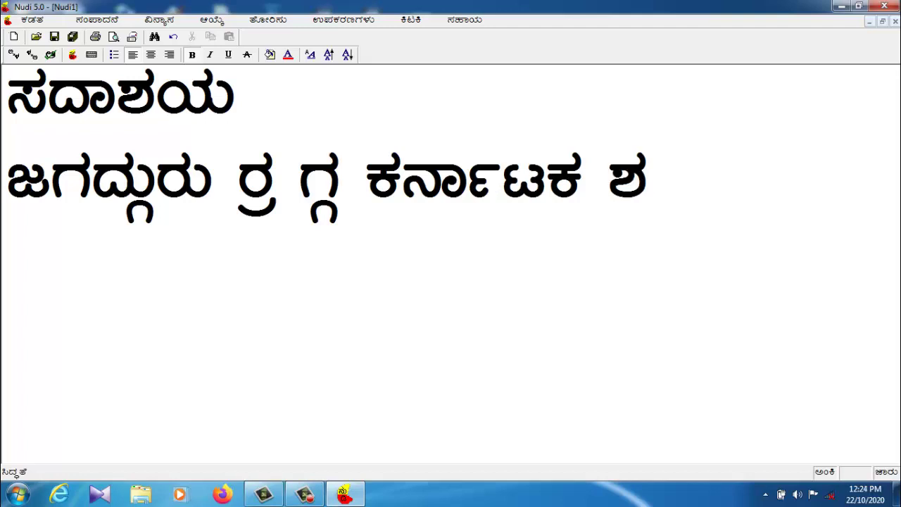
type("ೀ ")
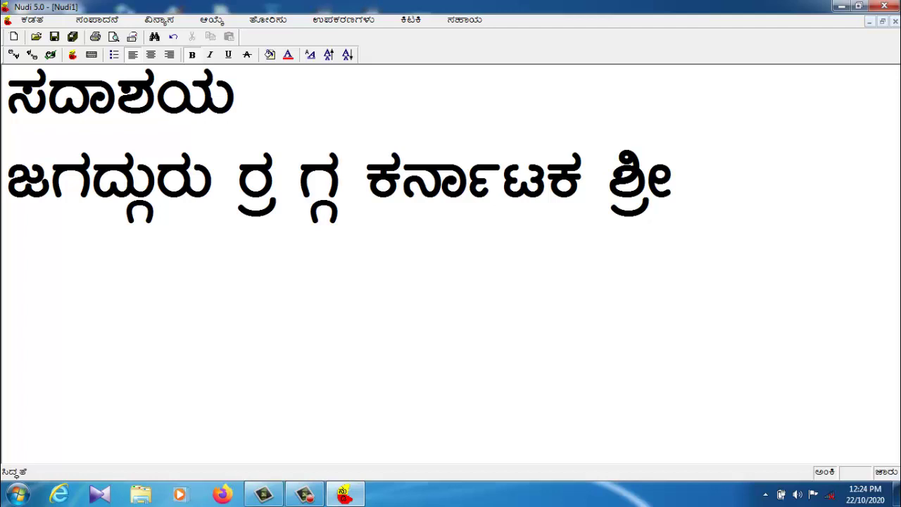
type("ಚಿ")
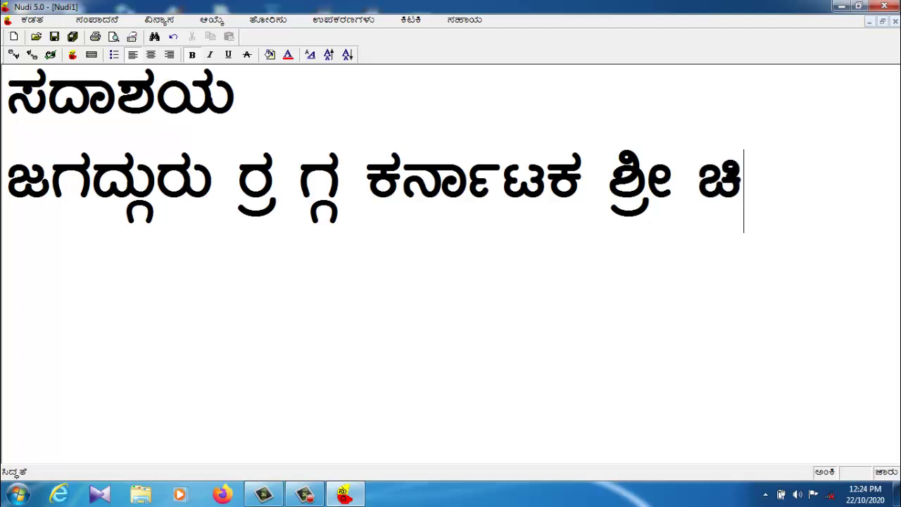
type("ನ")
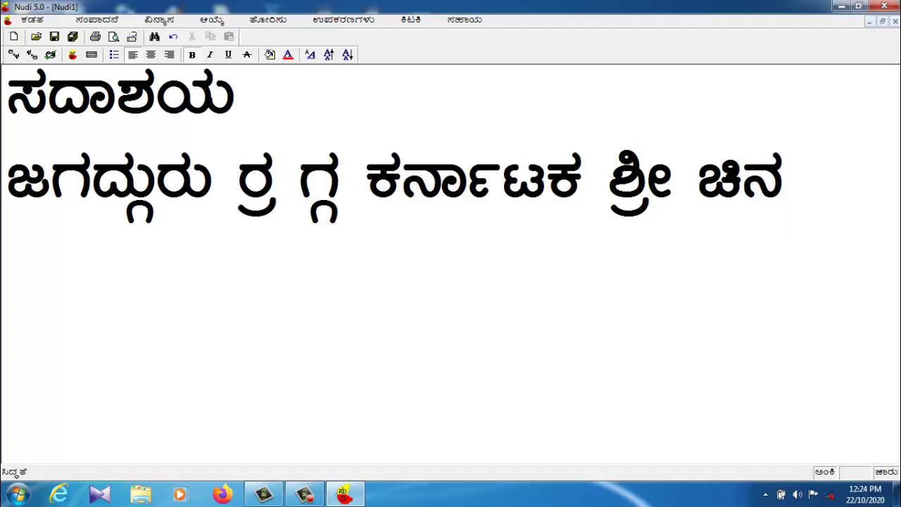
type("್ಮ")
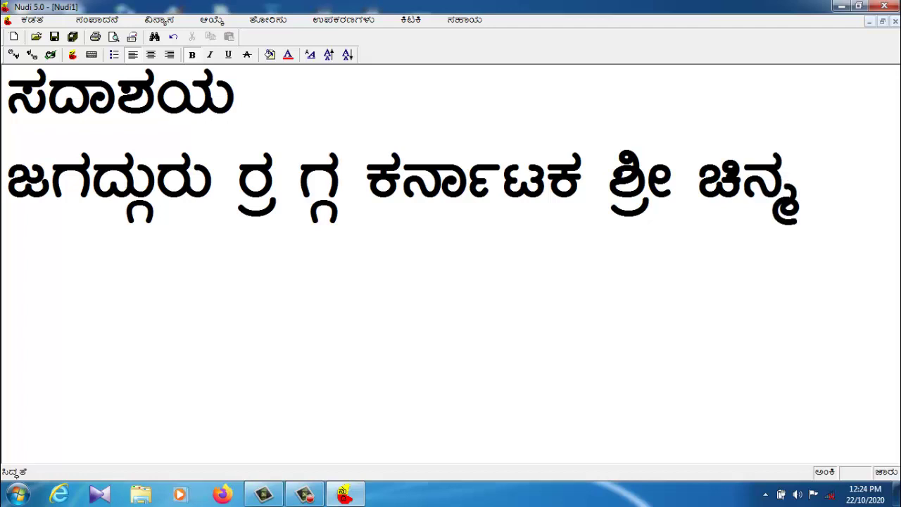
type("ಯ")
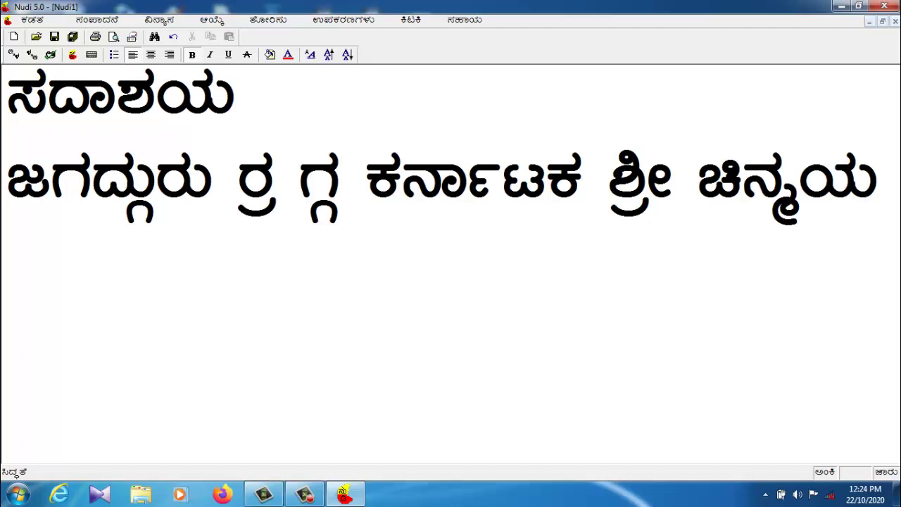
type(" ಮಿ")
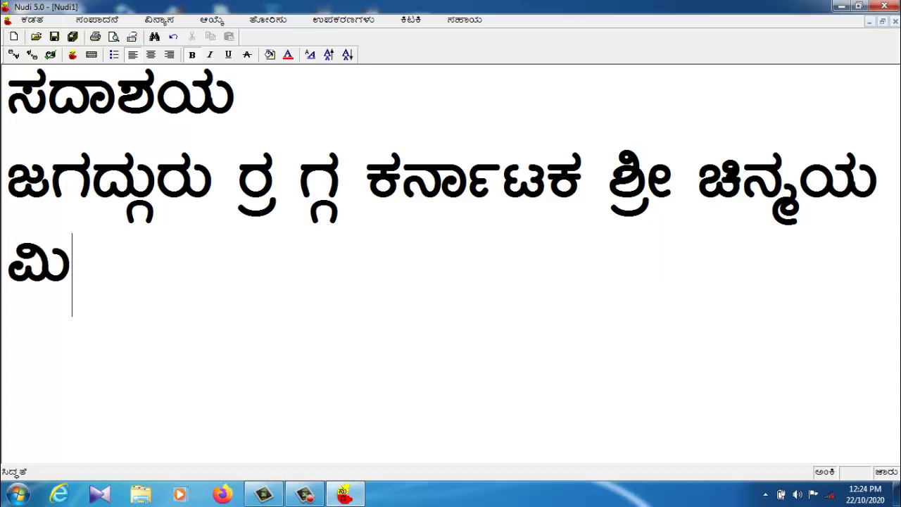
type("ಷ")
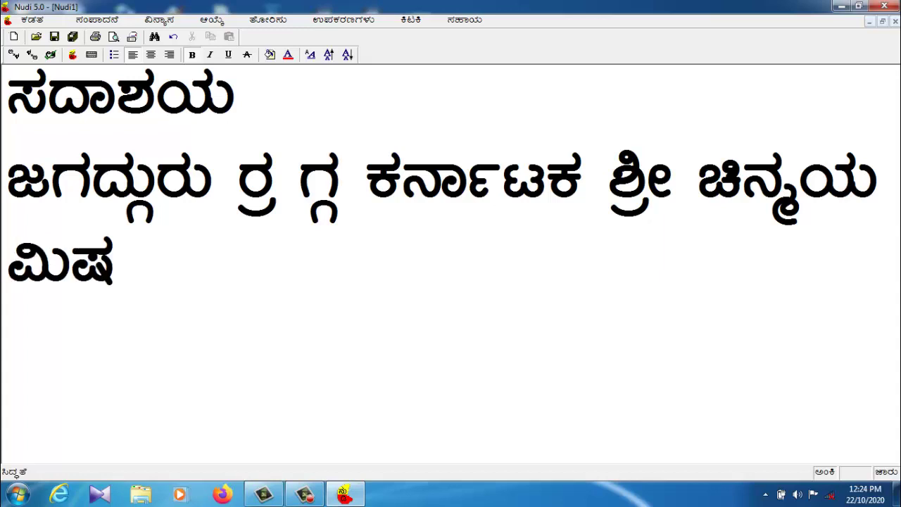
type("ನ")
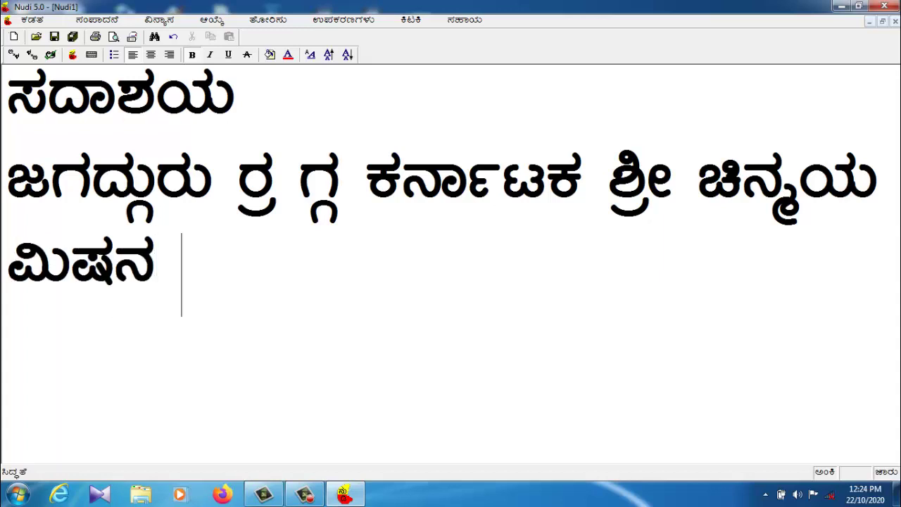
Write the word ಸ್ವಾಮಿ on a new line below ಮಿಷನ
key("Return")
key("Return")
type("ಸ್")
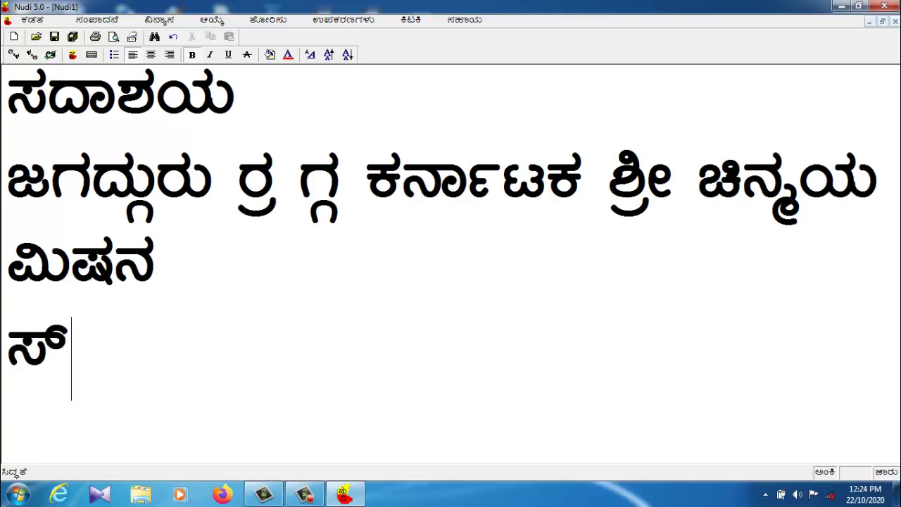
type("ವಾ")
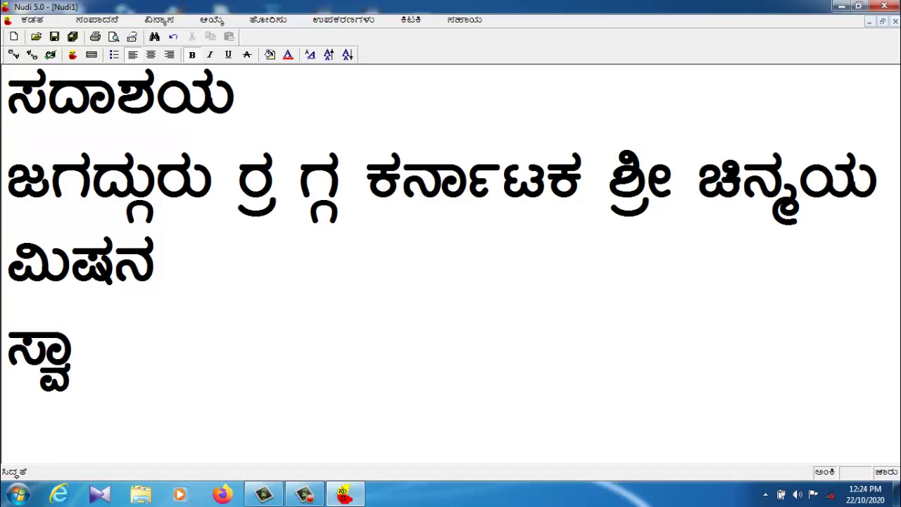
type("ಮಿ")
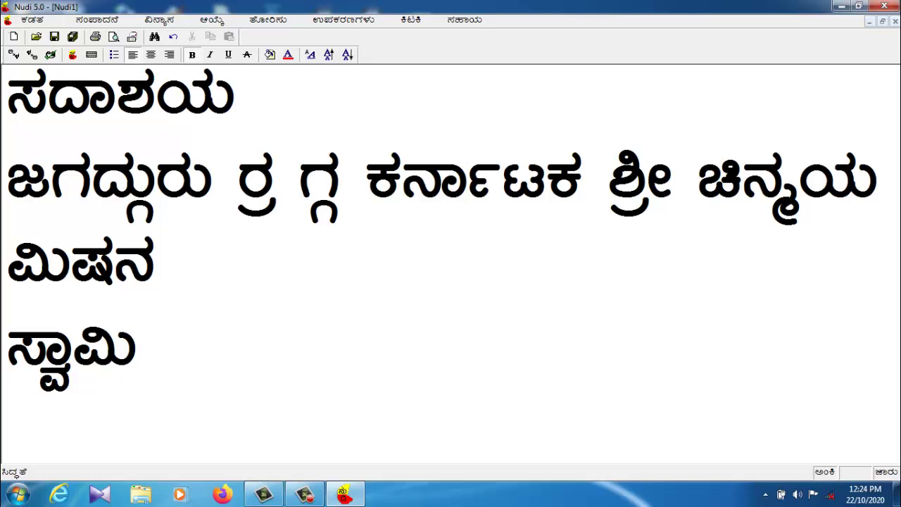
Add the word ಬ್ರಹ್ಮಾನಂದ after ಸ್ವಾಮಿ, with its conjuncts ಬ್ರ and ಹ್ಮಾ
type("ಬ")
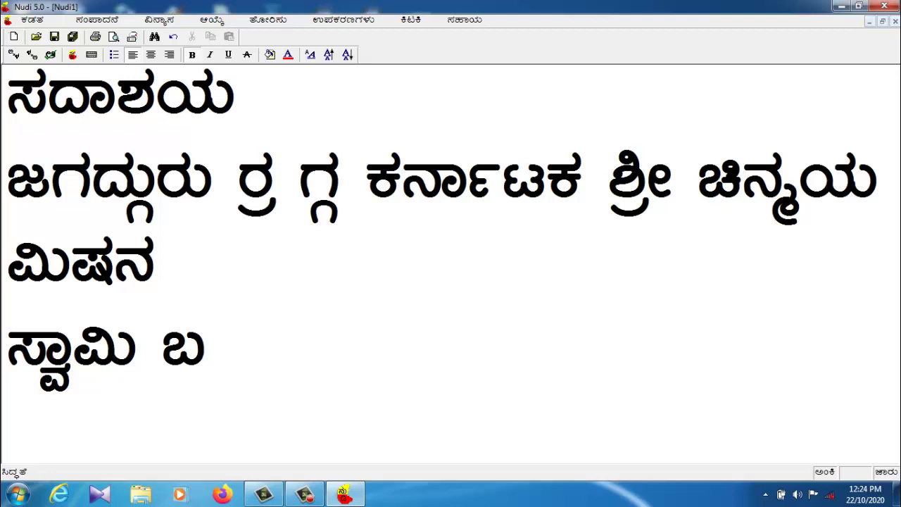
type("್ರ")
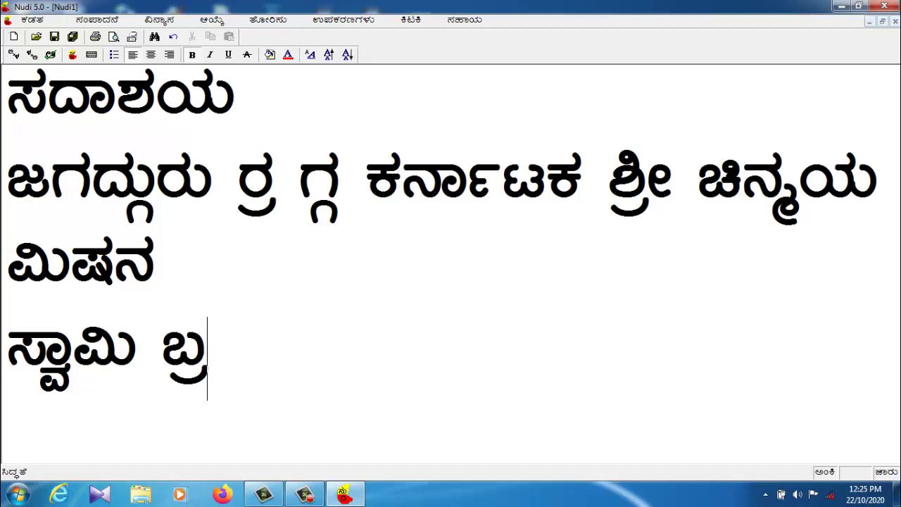
type("ಹ್")
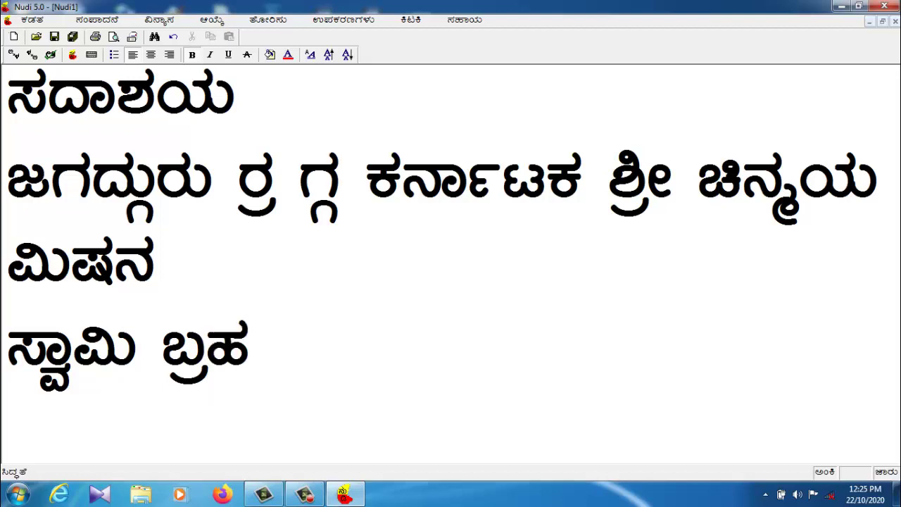
type("ಮಾ")
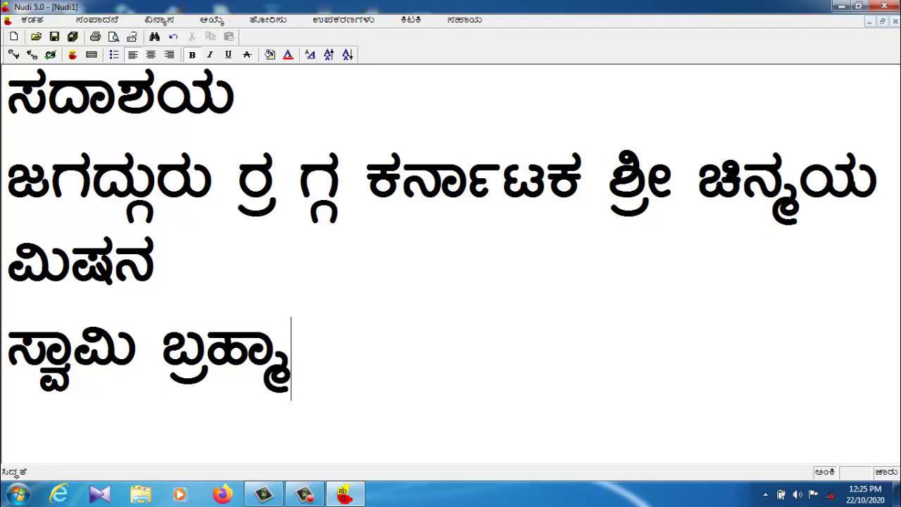
type("ನ")
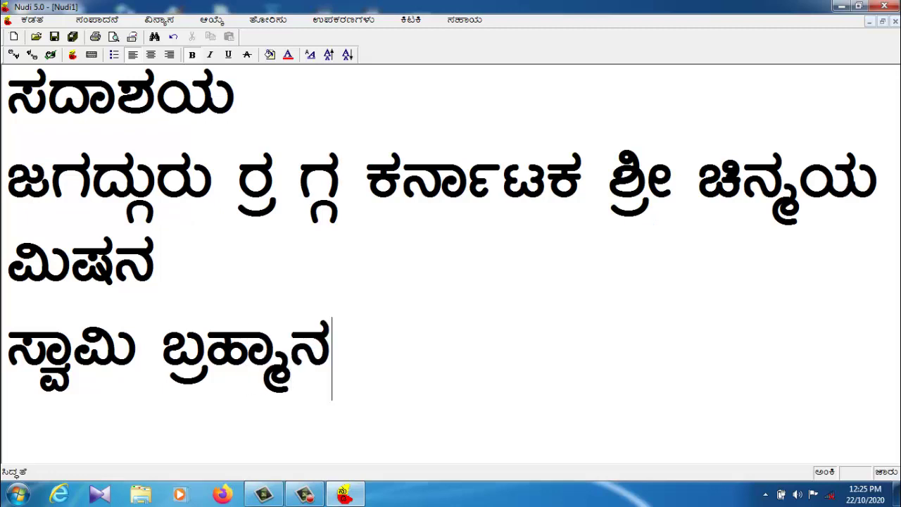
type("ಂದ")
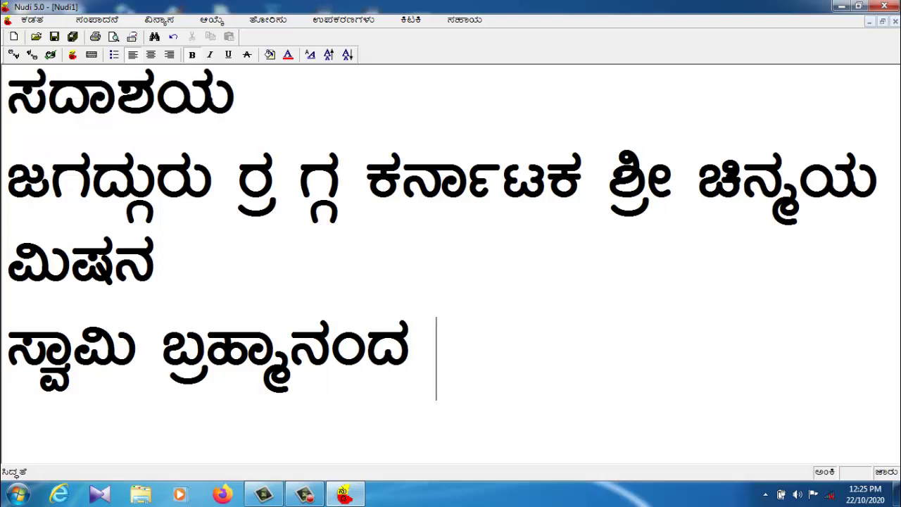
Clear all the practice words, from ಸದಾಶಯ through ಬ್ರಹ್ಮಾನಂದ, from the document
key("Return")
left_click_drag(420, 355, 41, 118)
key("Delete")
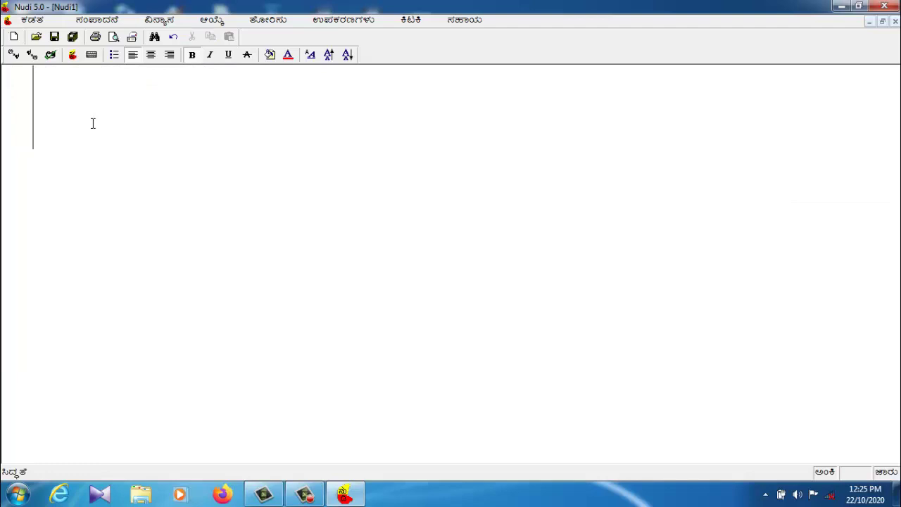
Write the word ಸ್ವಾಮಿ on the first line of the cleared document
type("ಸ")
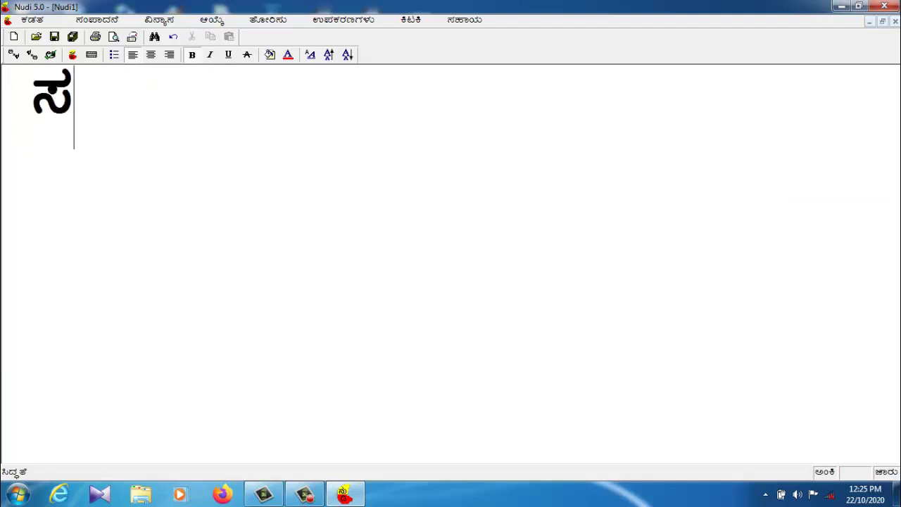
type("್ವ")
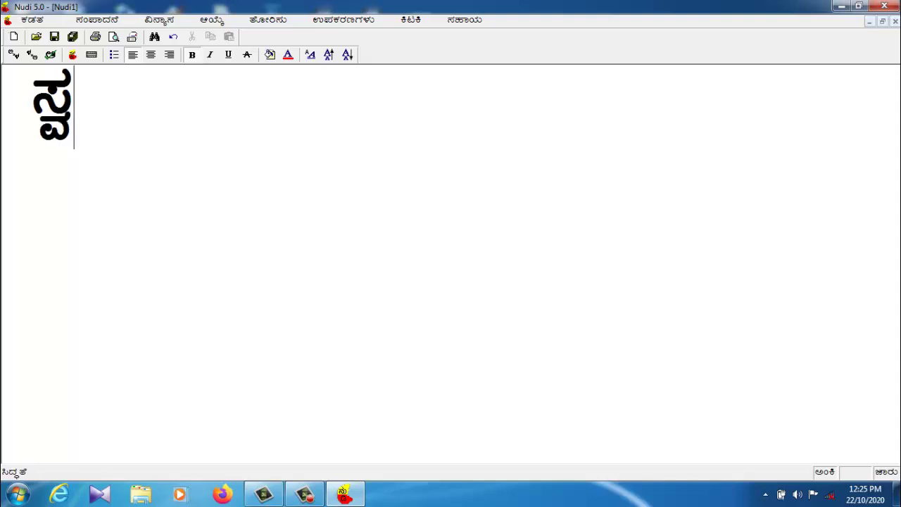
type("ಾಮಿ")
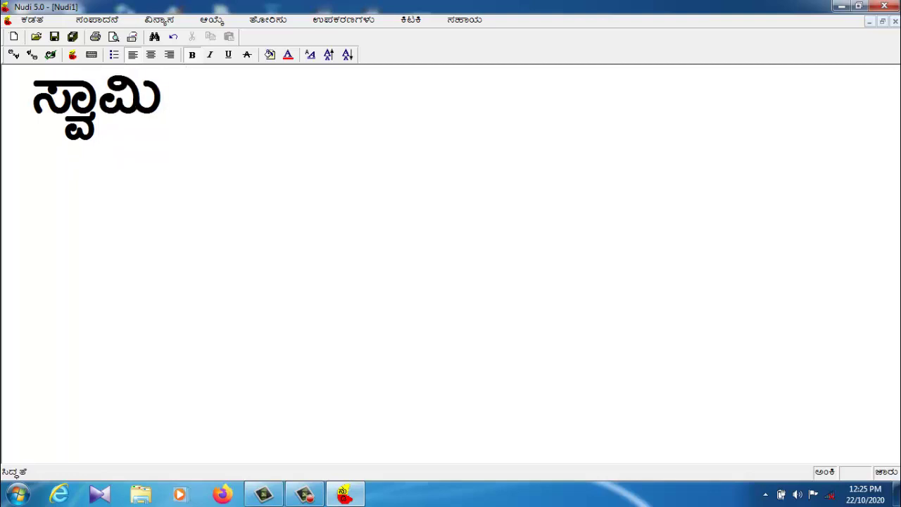
Add the word ಬ್ರಹ್ಮಾನಂದ after ಸ್ವಾಮಿ on the first line, separated by a space
type(" ಬ್ರ")
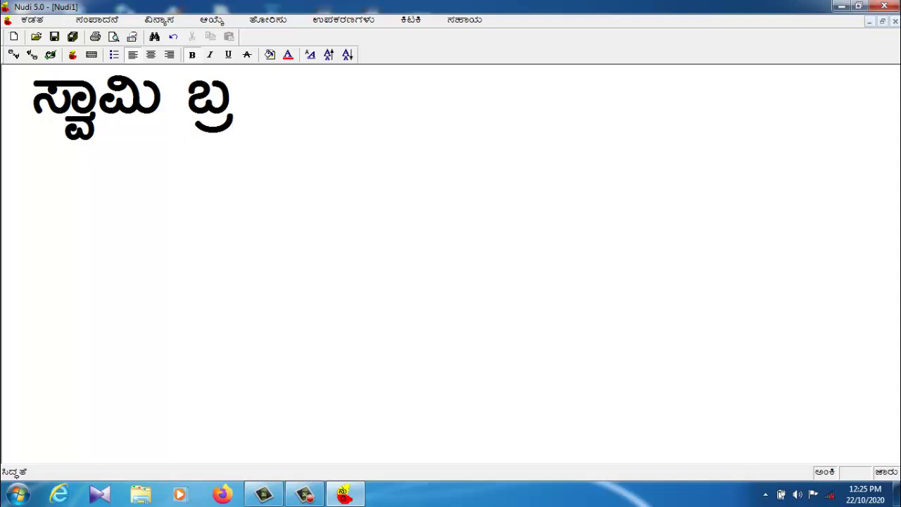
type("ಹ್ಮ")
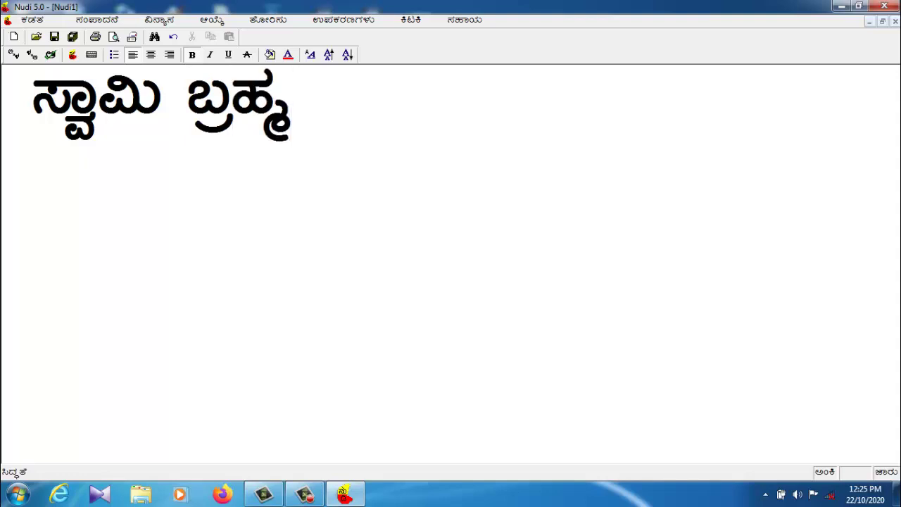
type("ಾನ")
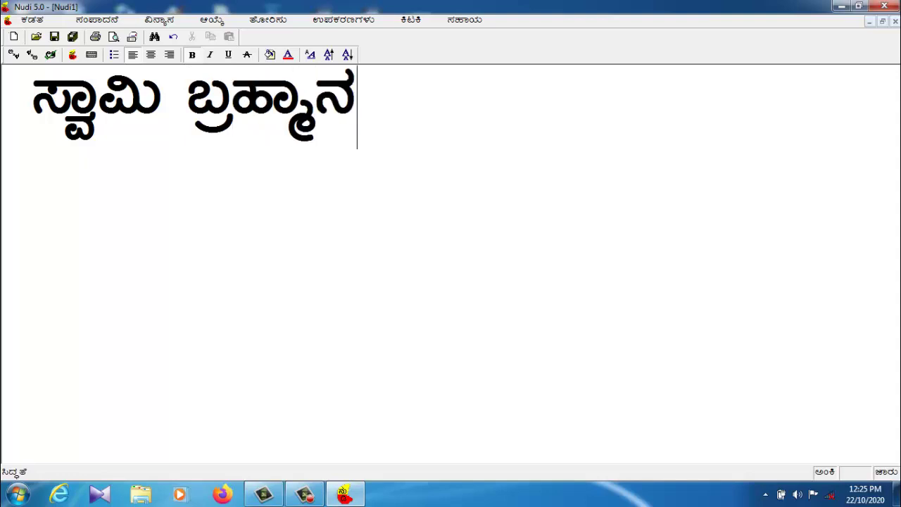
type("ಂದ")
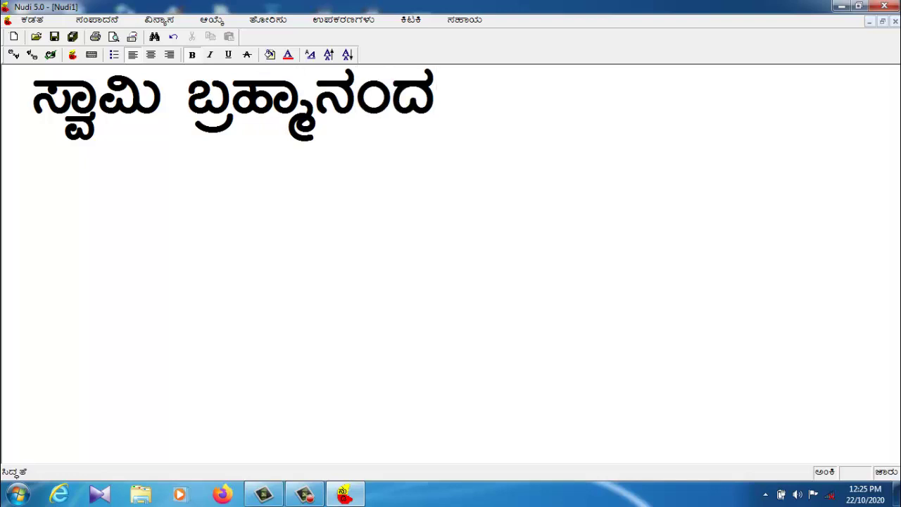
Write the word ದೇಶಿಕೇಂದ್ರ on a new second line, including the long vowel sign in ದೇ and the conjunct ದ್ರ
key("Return")
type("ಬ್ರಹ್ಮಾನಂದ ದ")
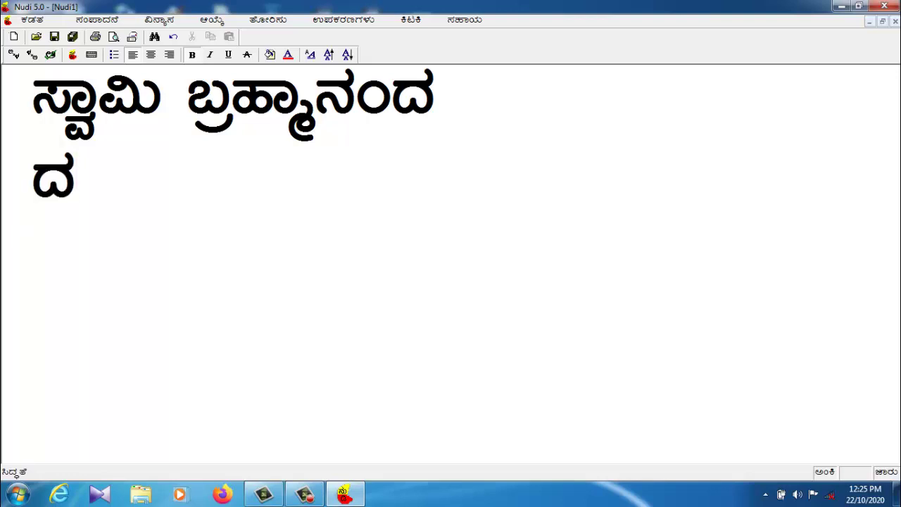
type("ೇ")
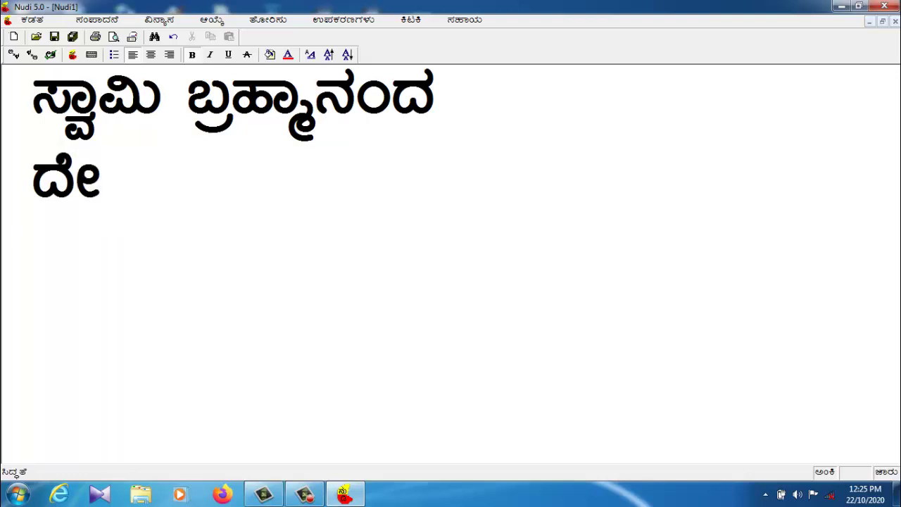
type("ಶ")
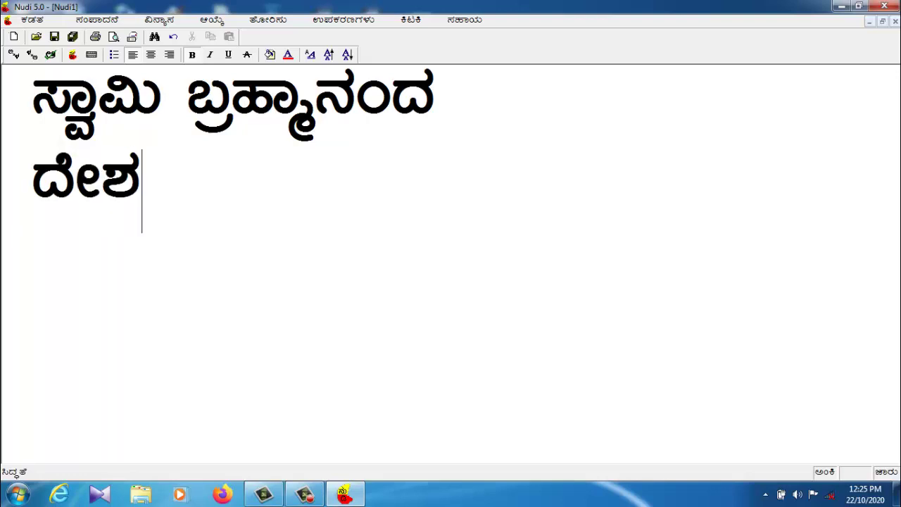
type("ಿ")
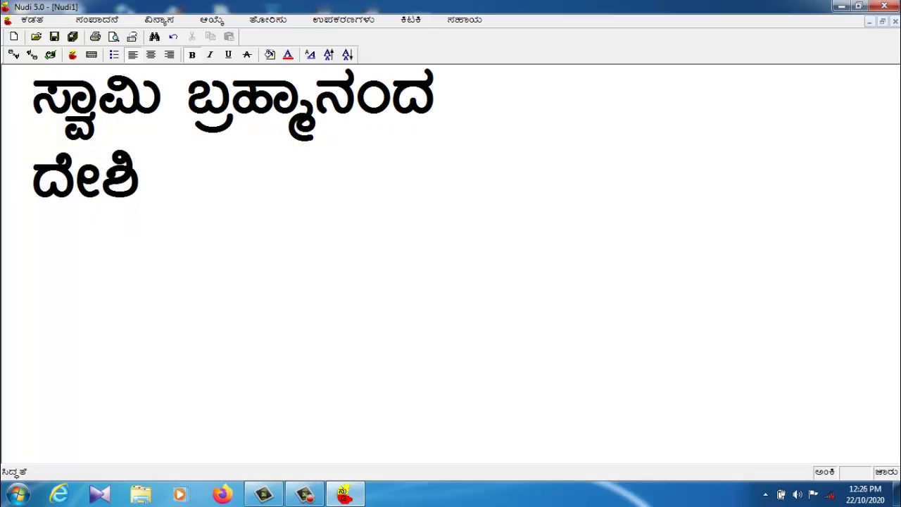
type("ಕೇ")
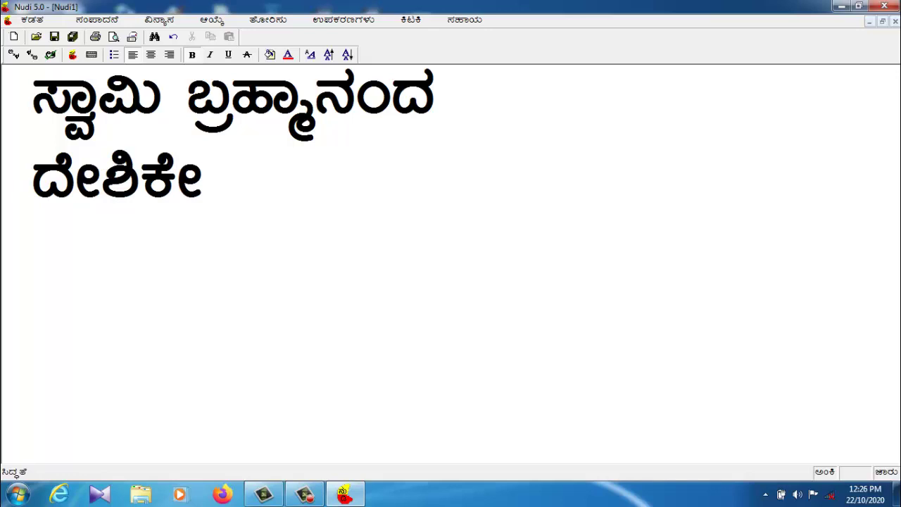
type("ಂದ್ರ ")
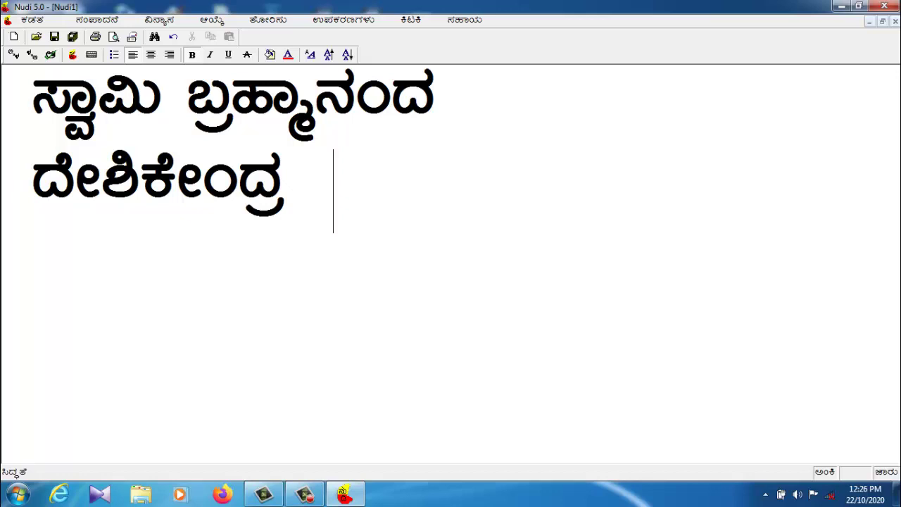
Add the words ನನ್ನ and ನಮ್ಮ with their doubled consonants after ದೇಶಿಕೇಂದ್ರ
type(" ನನ")
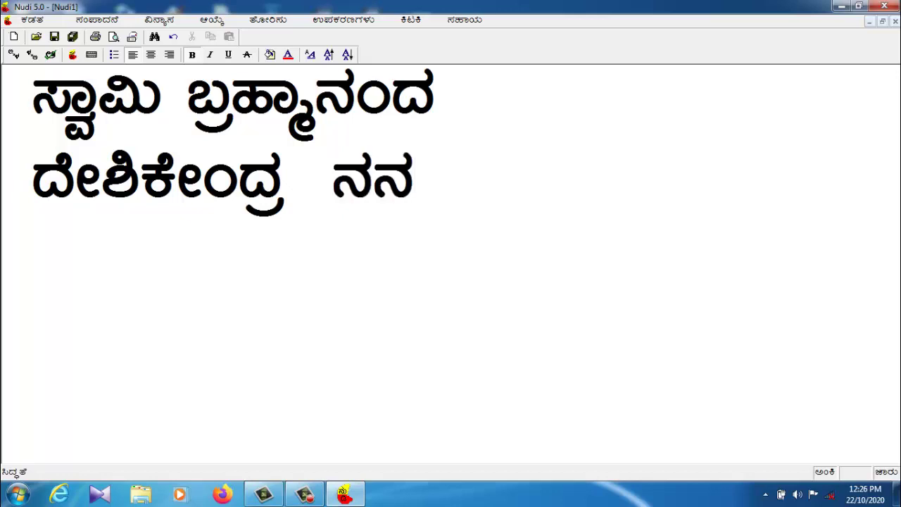
type("್ನ")
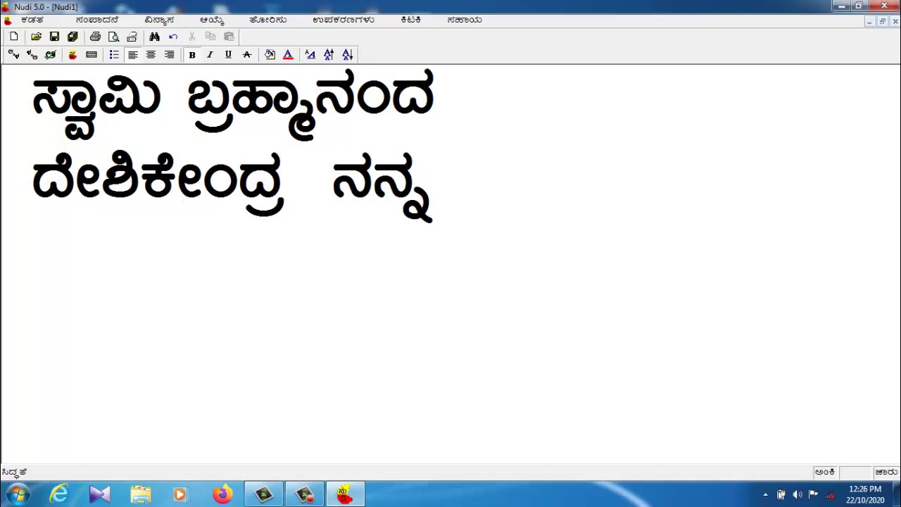
type("ನ")
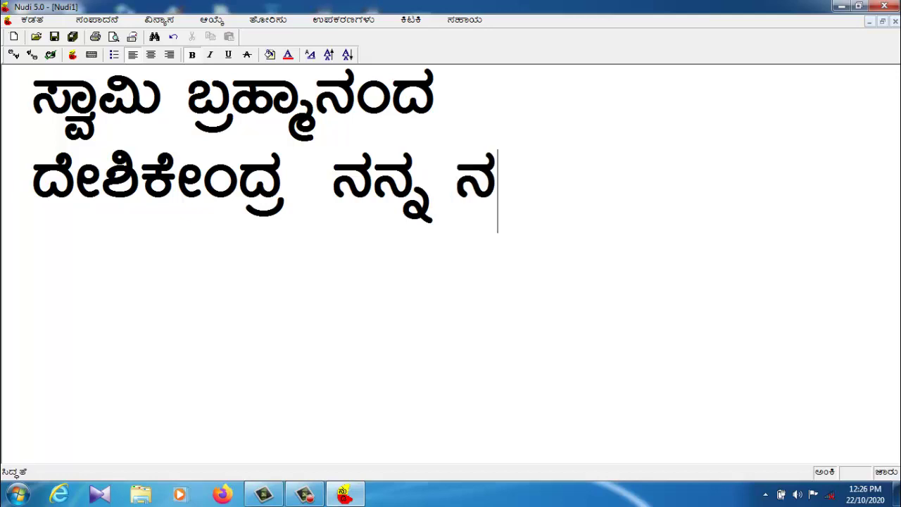
type("ಮ್ಮ")
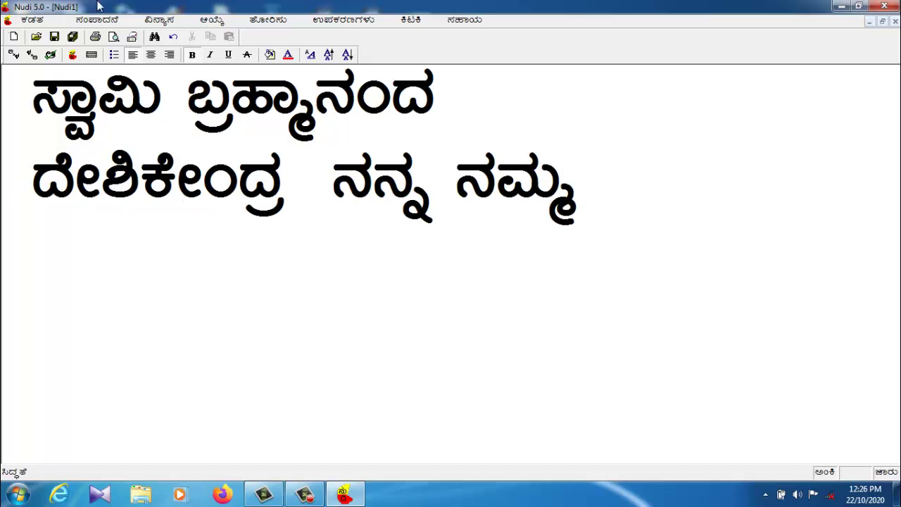
Write the letters ಕ, ಕು and ಕಿ, separated by spaces, on a new third line
key("Return")
type("ಕ")
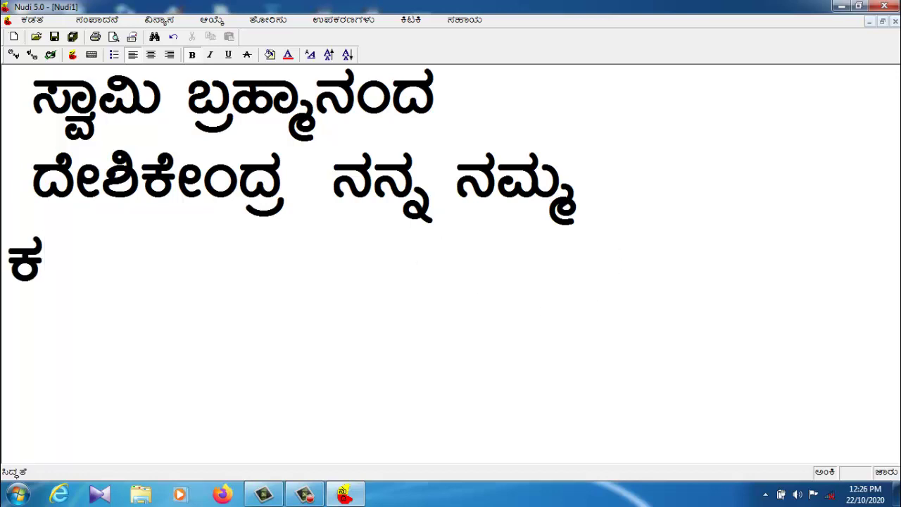
type(" ಕು ")
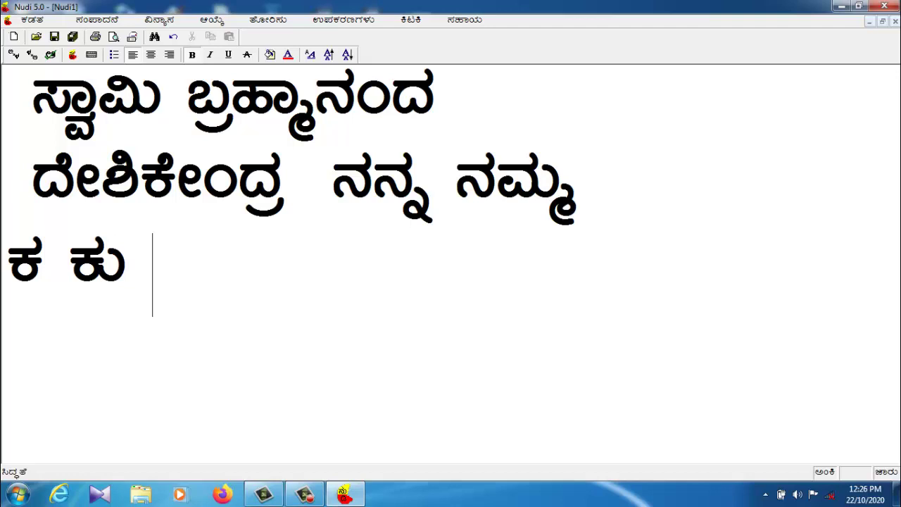
type("ಕಿ")
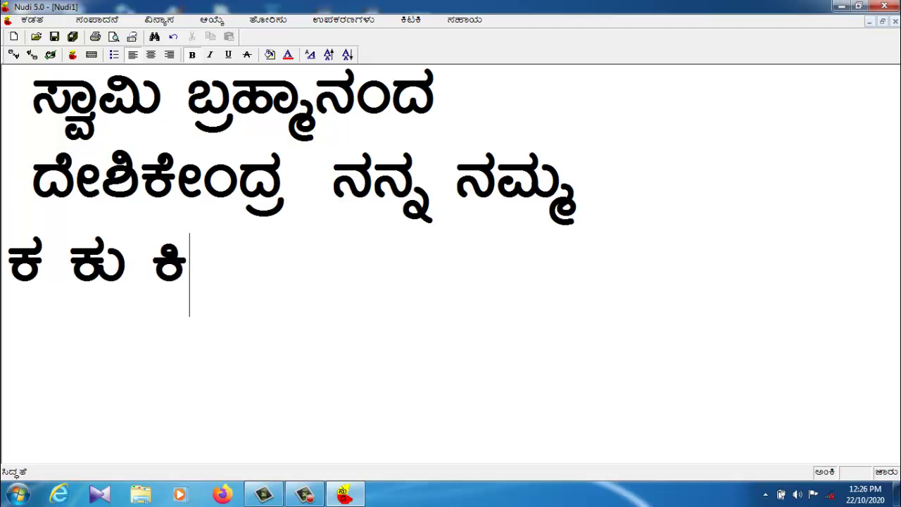
Clear all three lines of practice text so the Nudi document is empty
key("BackSpace")
key("BackSpace")
key("BackSpace")
key("BackSpace")
key("BackSpace")
key("BackSpace")
key("BackSpace")
key("BackSpace")
key("BackSpace")
key("BackSpace")
key("BackSpace")
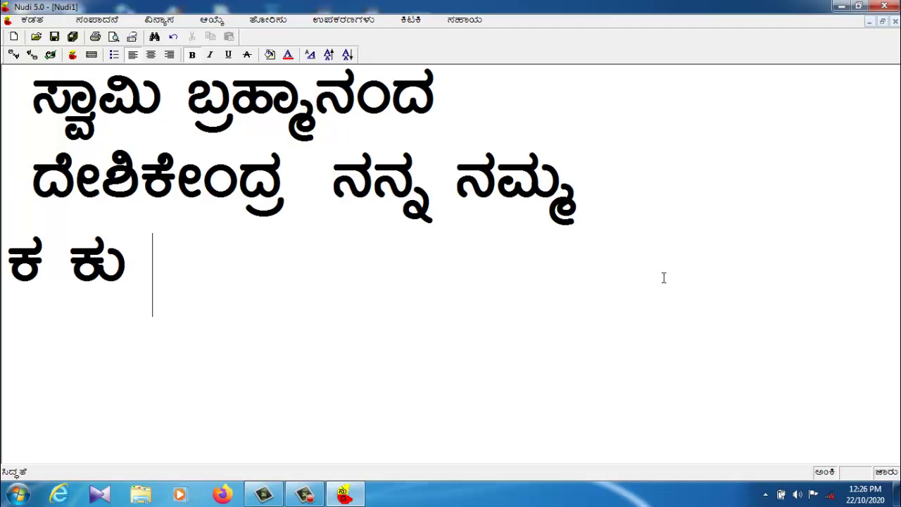
key("BackSpace")
key("BackSpace")
key("BackSpace")
key("BackSpace")
key("BackSpace")
key("BackSpace")
key("BackSpace")
key("BackSpace")
key("BackSpace")
key("BackSpace")
key("BackSpace")
key("BackSpace")
key("BackSpace")
key("BackSpace")
key("BackSpace")
key("BackSpace")
key("BackSpace")
key("BackSpace")
key("BackSpace")
key("BackSpace")
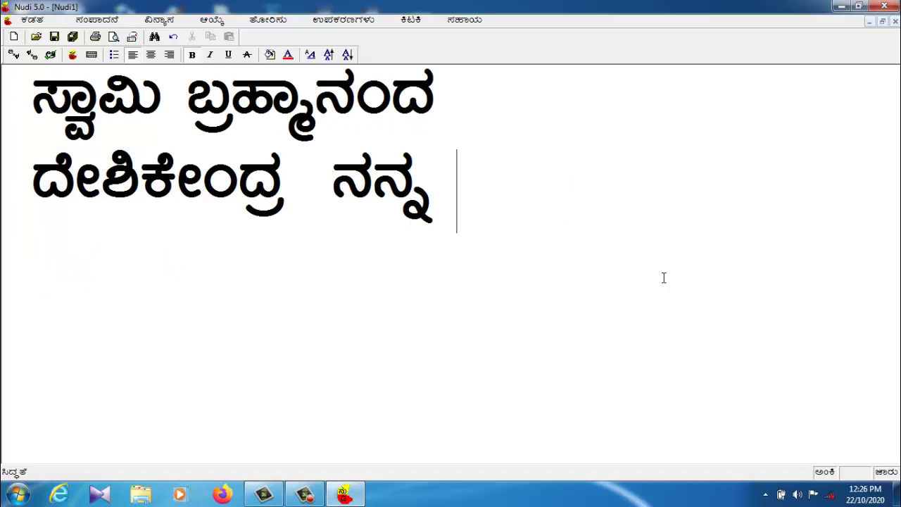
key("BackSpace")
key("BackSpace")
key("BackSpace")
key("BackSpace")
key("BackSpace")
key("BackSpace")
key("BackSpace")
key("BackSpace")
key("BackSpace")
key("BackSpace")
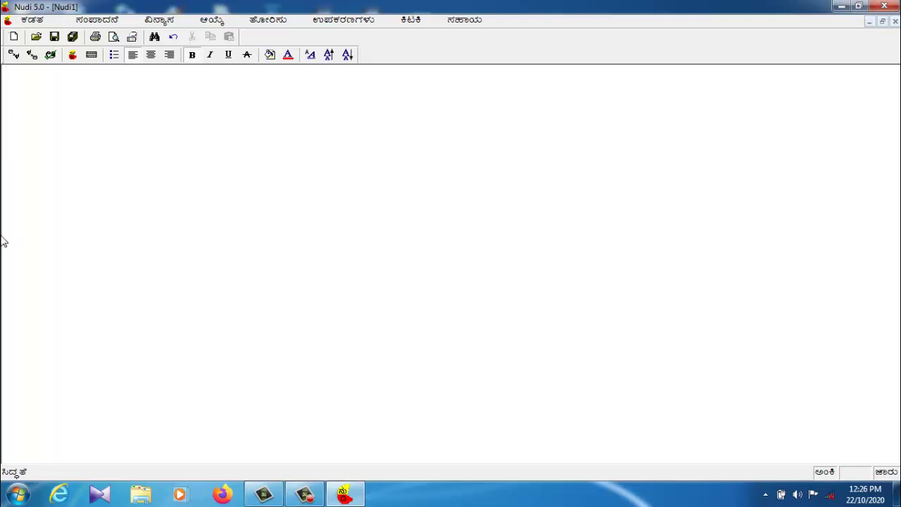
Send the Nudi window to the system tray, leaving the desktop clear
left_click(72, 55)
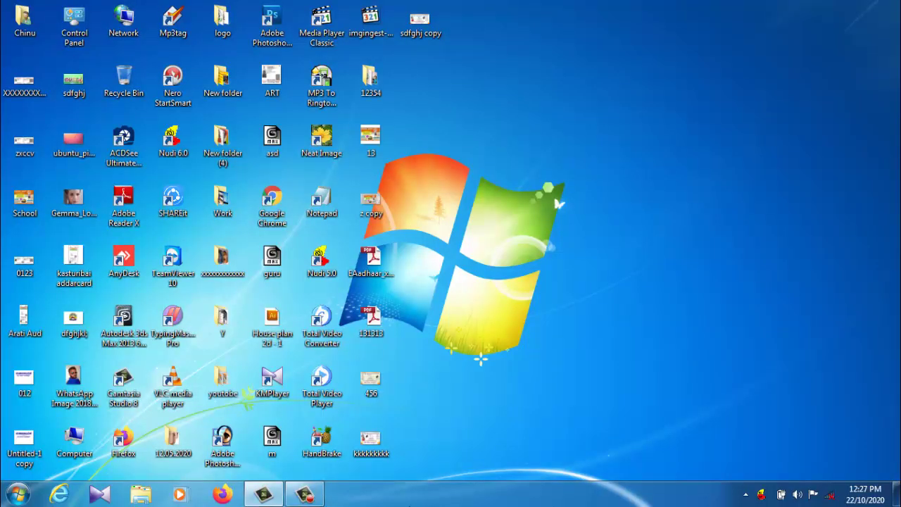
left_click(304, 493)
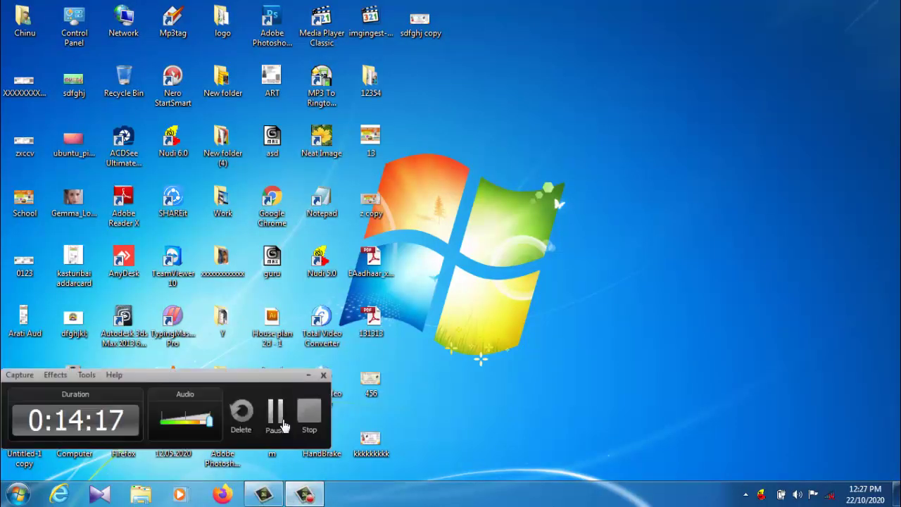
left_click(284, 426)
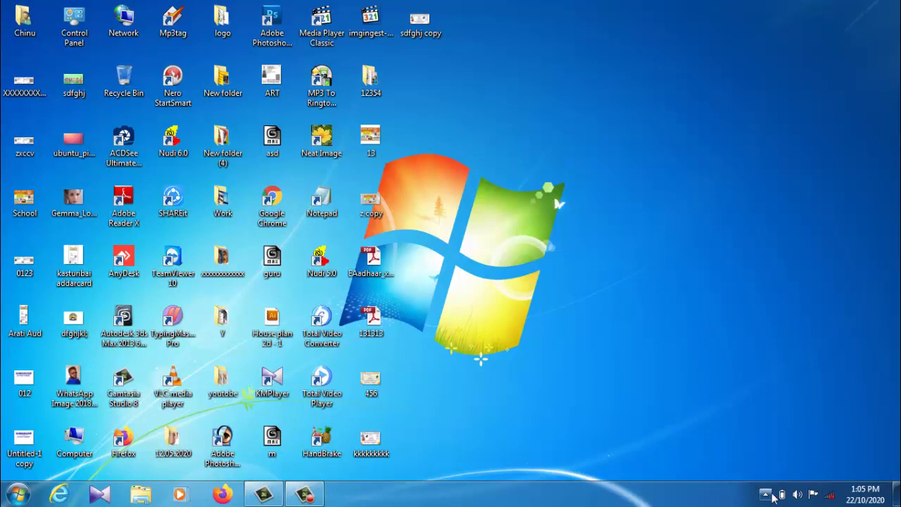
Restore the Nudi window from the system tray and send it back to the tray
left_click(769, 496)
left_click(787, 408)
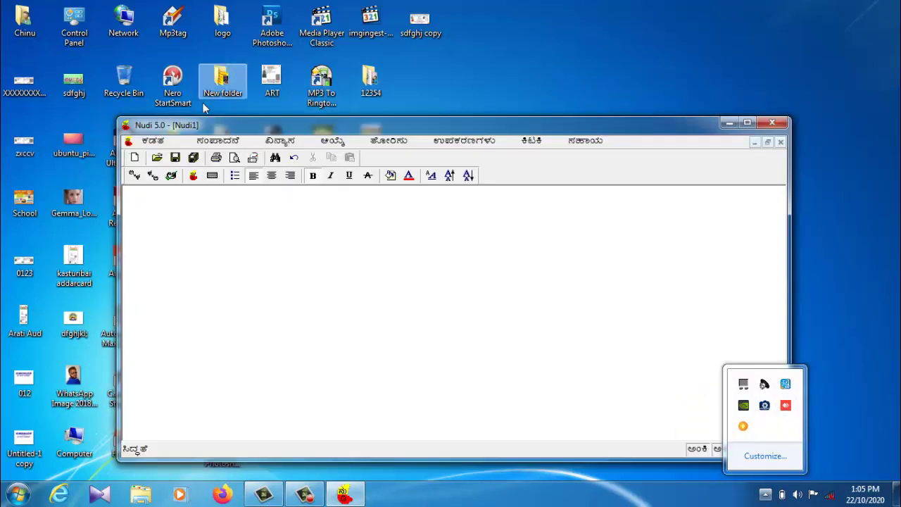
left_click(208, 199)
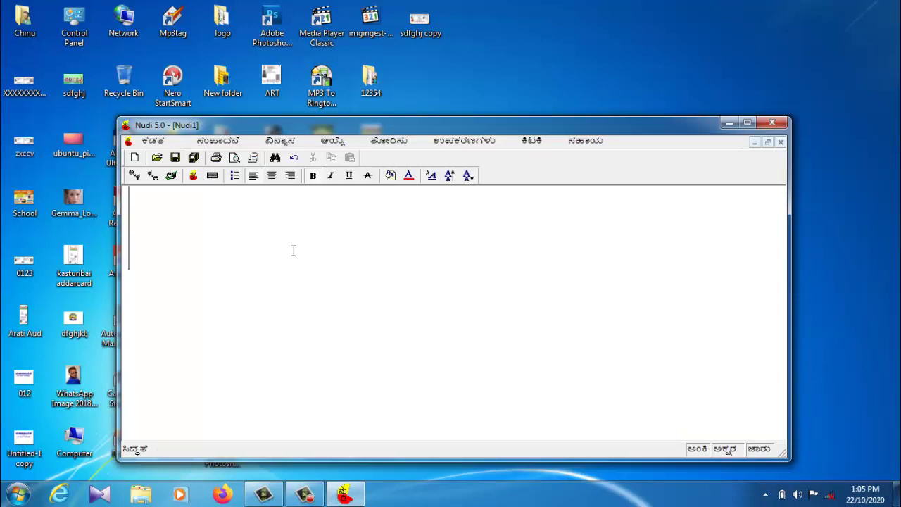
left_click(193, 176)
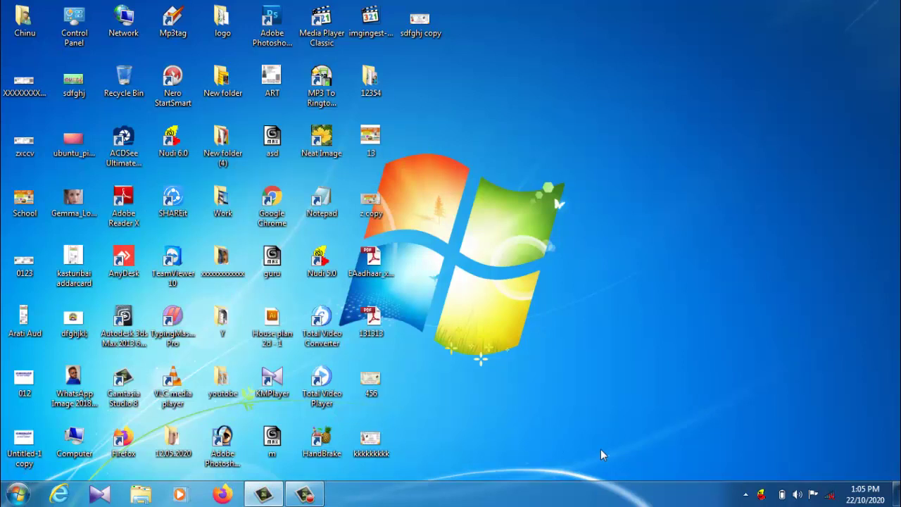
Launch Microsoft Office Word 2007 with a blank document
left_click(17, 493)
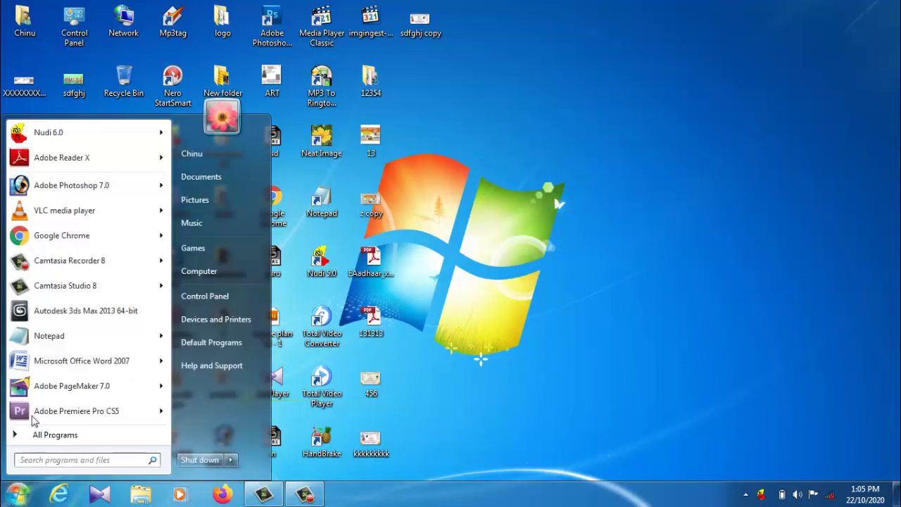
mouse_move(60, 371)
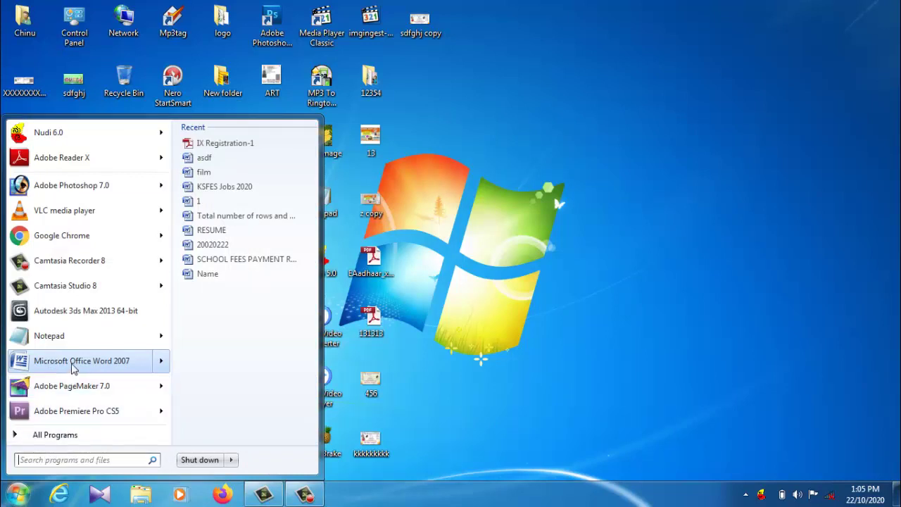
left_click(72, 371)
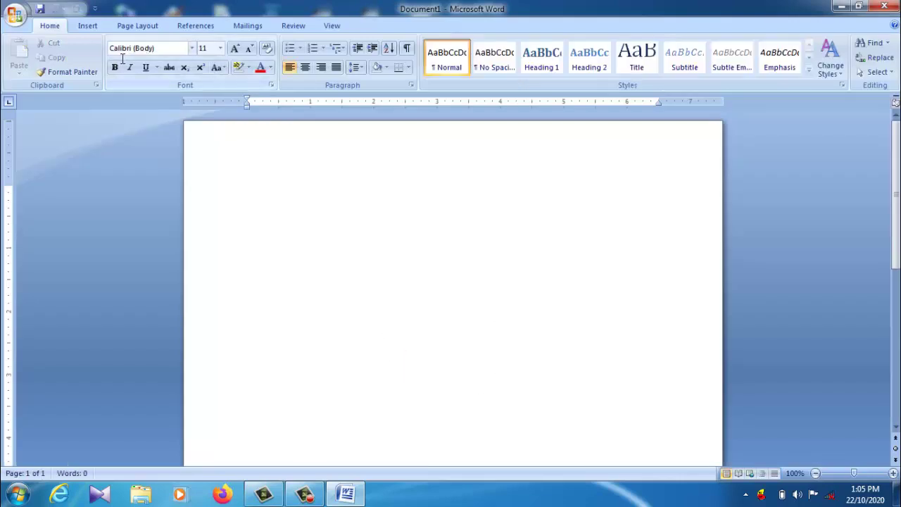
Set the blank document's font to Nudi 01 e at size 18
left_click(195, 50)
left_click(194, 126)
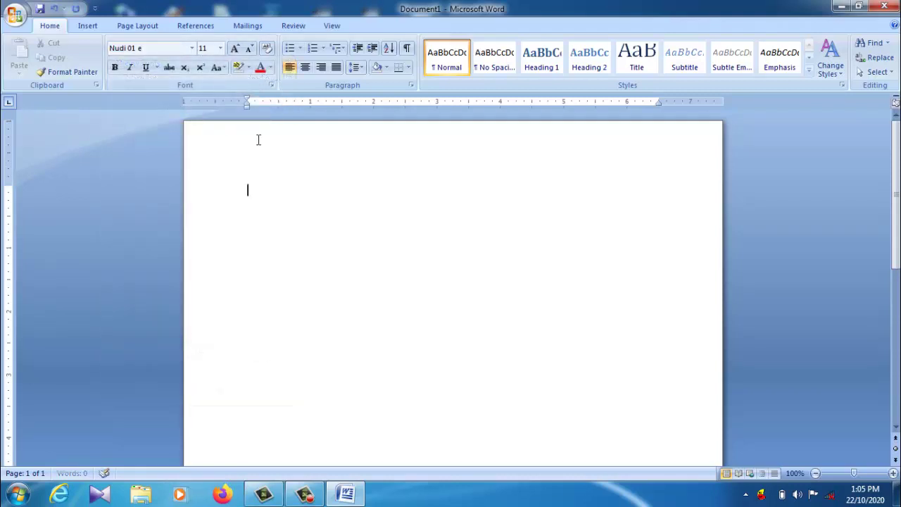
left_click(220, 48)
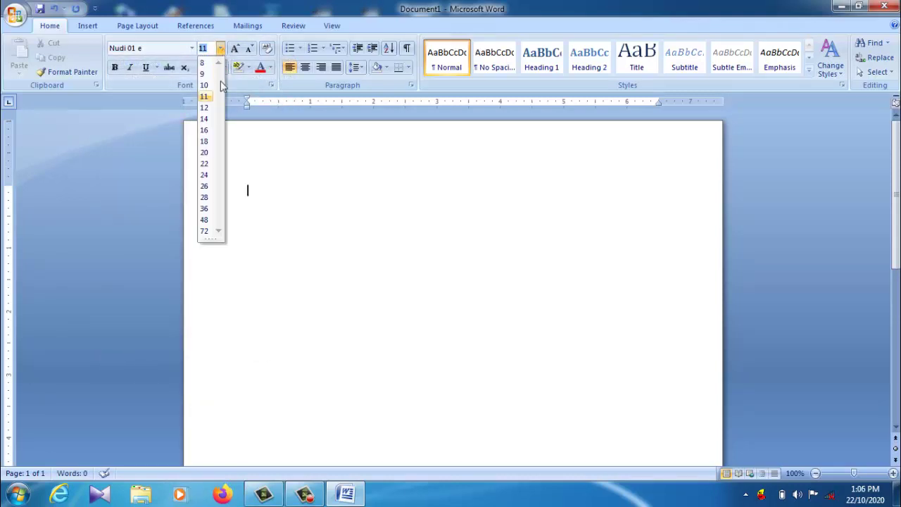
left_click(204, 141)
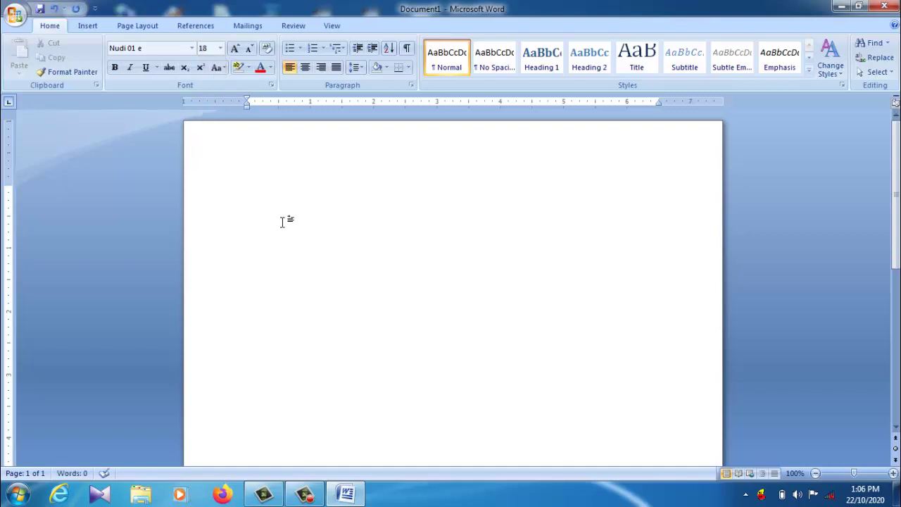
Write the Kannada words ಚೈತ್ರಾ and ಗುರು on the first line of the Word document
type("ಗುರ")
key("BackSpace")
key("BackSpace")
key("BackSpace")
key("BackSpace")
type("ಜೈತ್ರಾ")
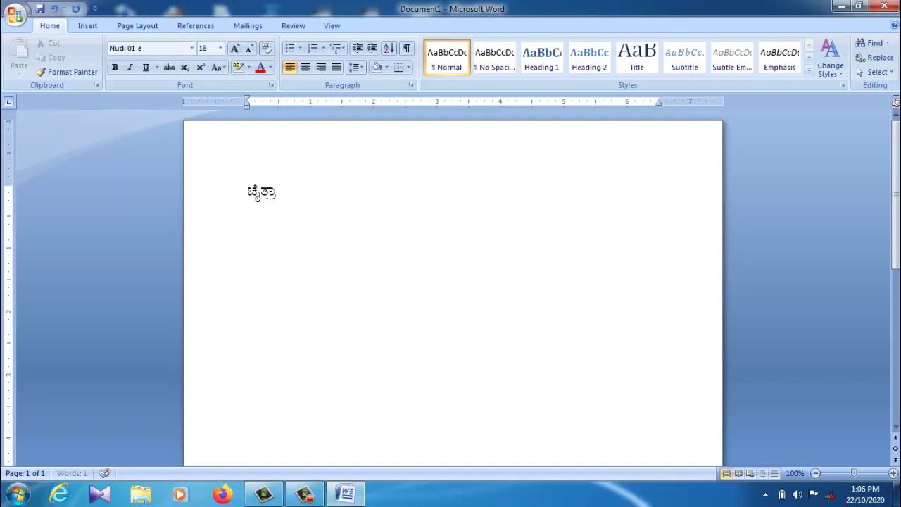
type(" ಗುರು")
Delete the Kannada words from the Word document
key("BackSpace")
key("BackSpace")
key("BackSpace")
key("BackSpace")
key("BackSpace")
key("BackSpace")
key("BackSpace")
key("BackSpace")
key("BackSpace")
key("BackSpace")
key("BackSpace")
key("BackSpace")
Reopen Nudi from the system tray, send it back there, and return to the blank Word document
left_click(766, 494)
left_click(786, 407)
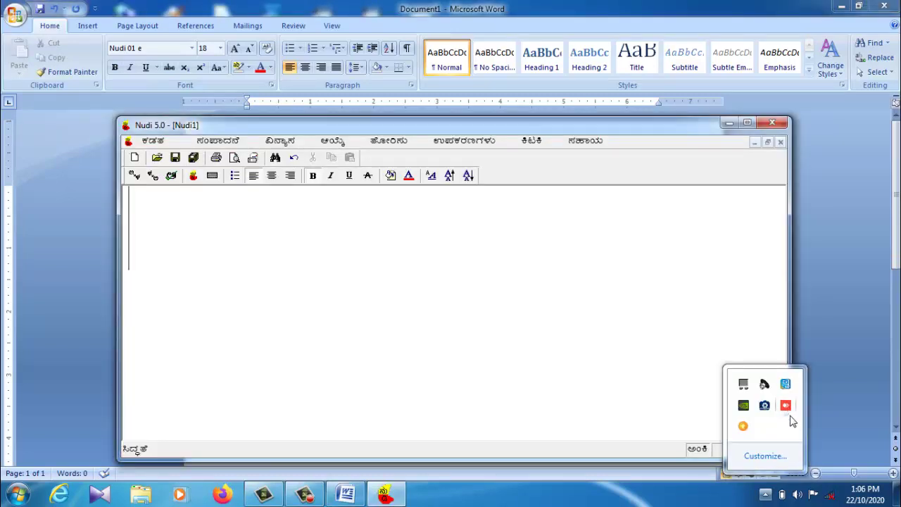
left_click(194, 176)
left_click(298, 203)
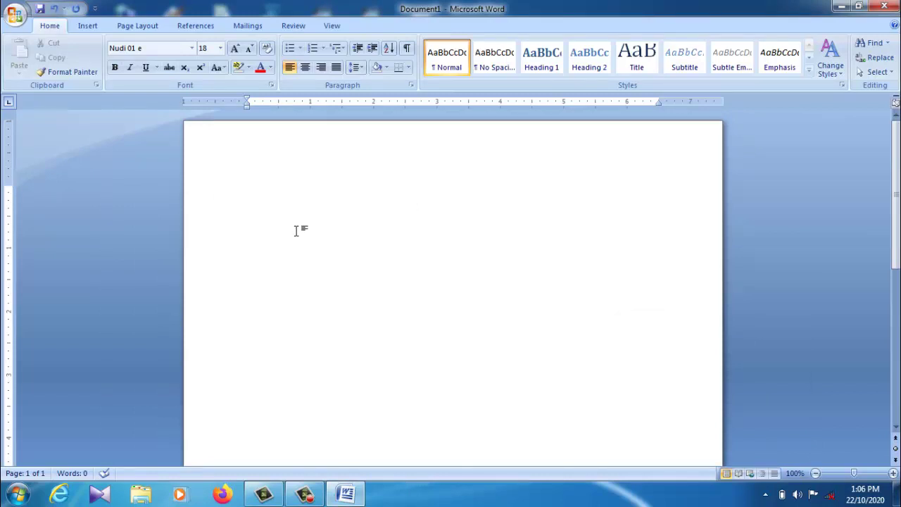
Test Kannada typing in Word with a line of repeated ದಸ letters, and delete that line
type("ದಸದಸದಸದಸದಸದಸದಸದ")
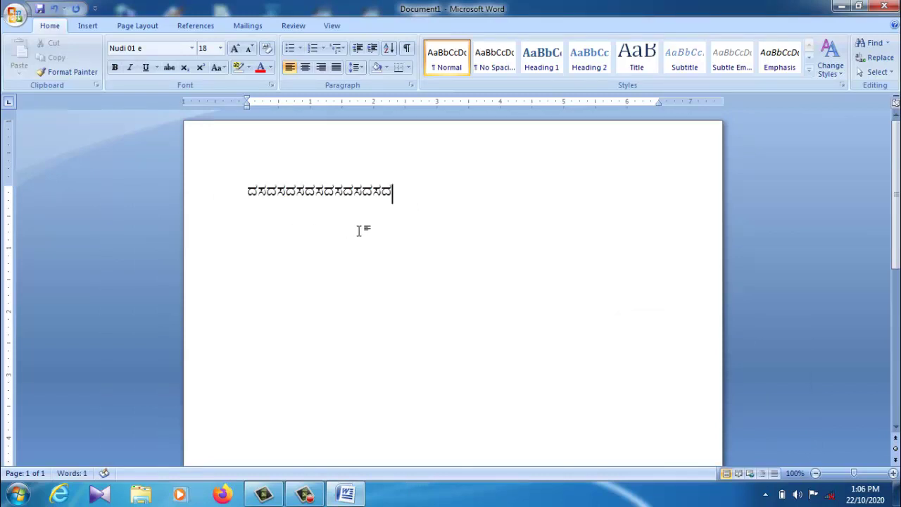
left_click_drag(408, 208, 207, 199)
key("BackSpace")
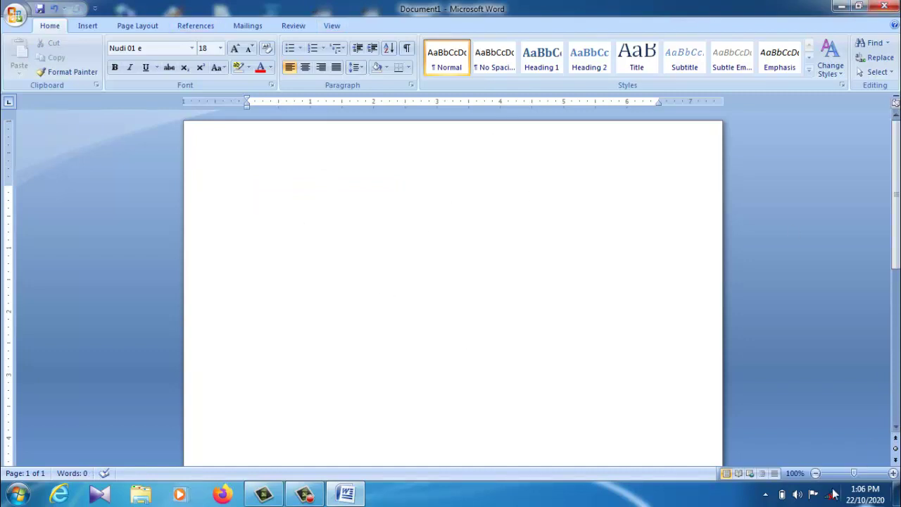
left_click(766, 494)
left_click(442, 429)
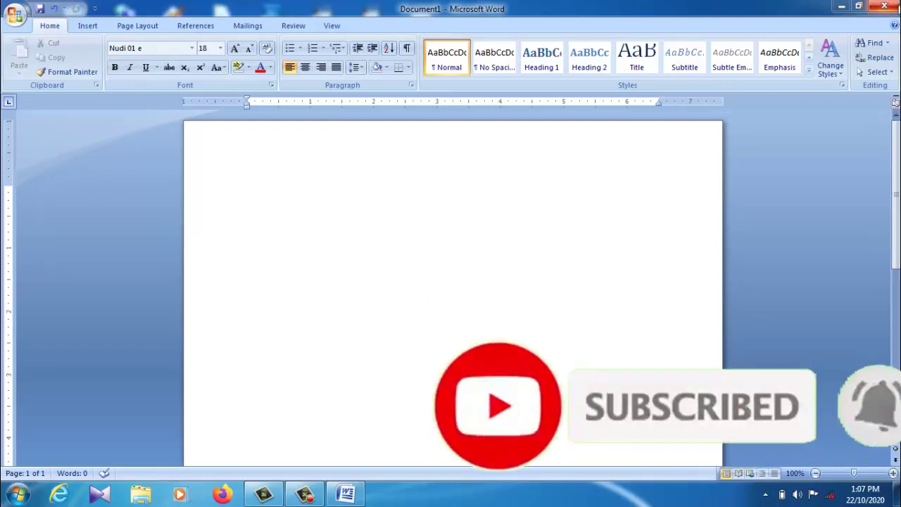
Close the Word document window
left_click(889, 7)
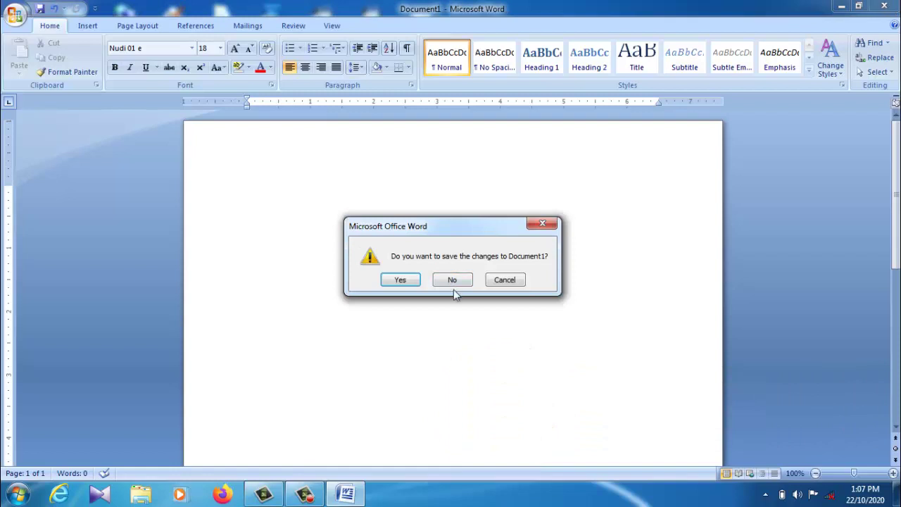